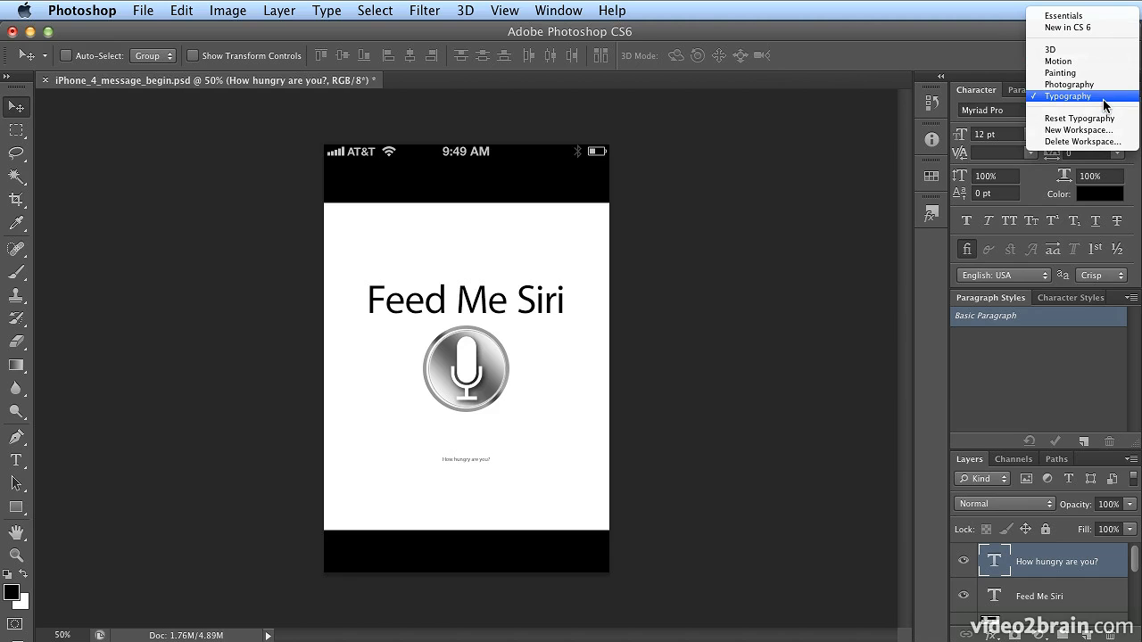
- Apply the Typography workspace and set the "How hungry are you?" text layer's font size to 42 pt
{"action": "left_click", "coordinate": [1106, 101]}
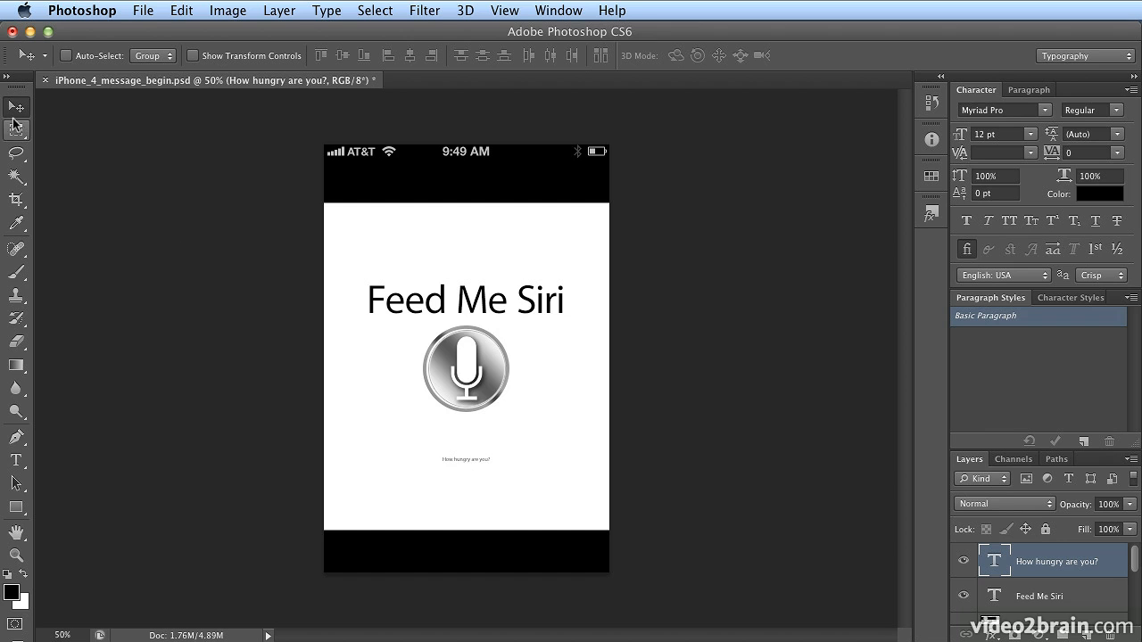
{"action": "left_click_drag", "start_coordinate": [964, 140], "coordinate": [981, 132]}
{"action": "double_click", "coordinate": [979, 135]}
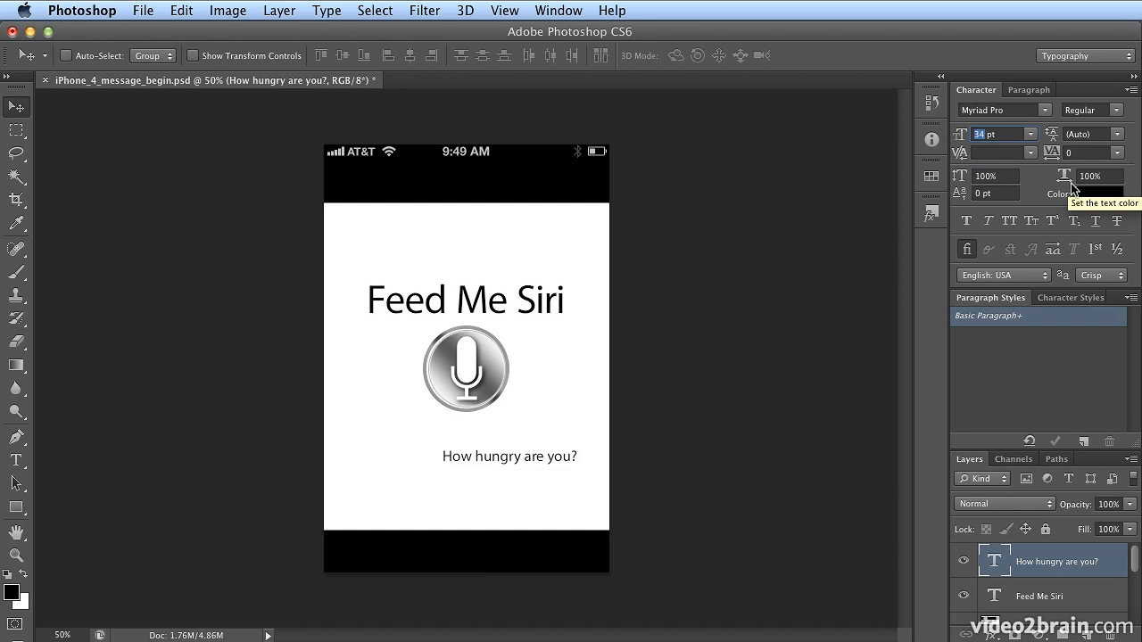
{"action": "type", "text": "42"}
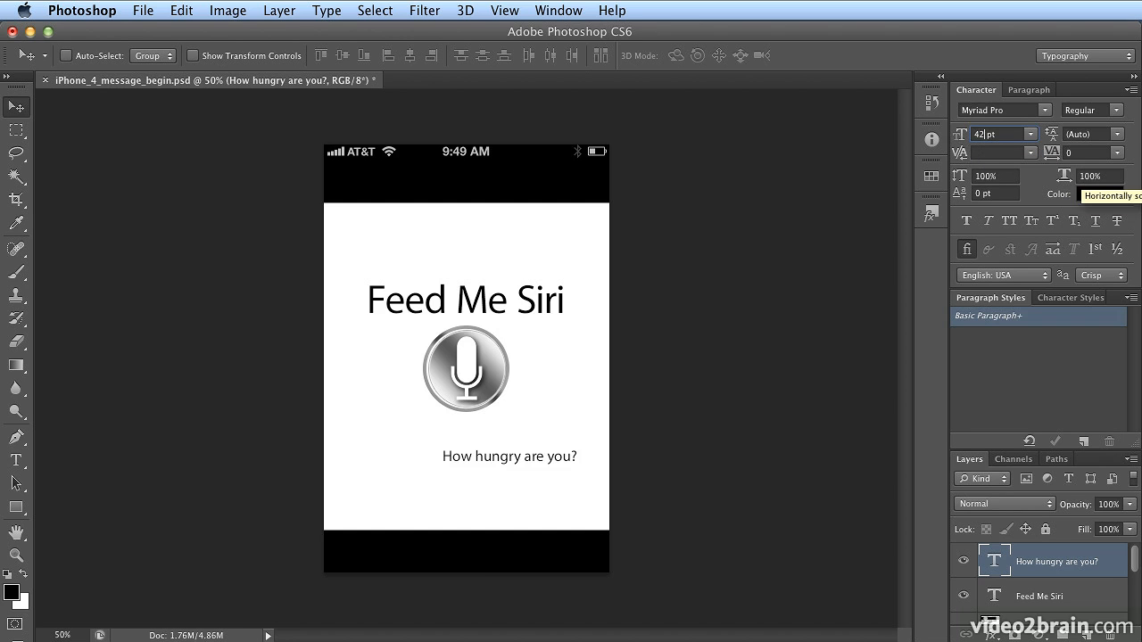
{"action": "key", "text": "Return"}
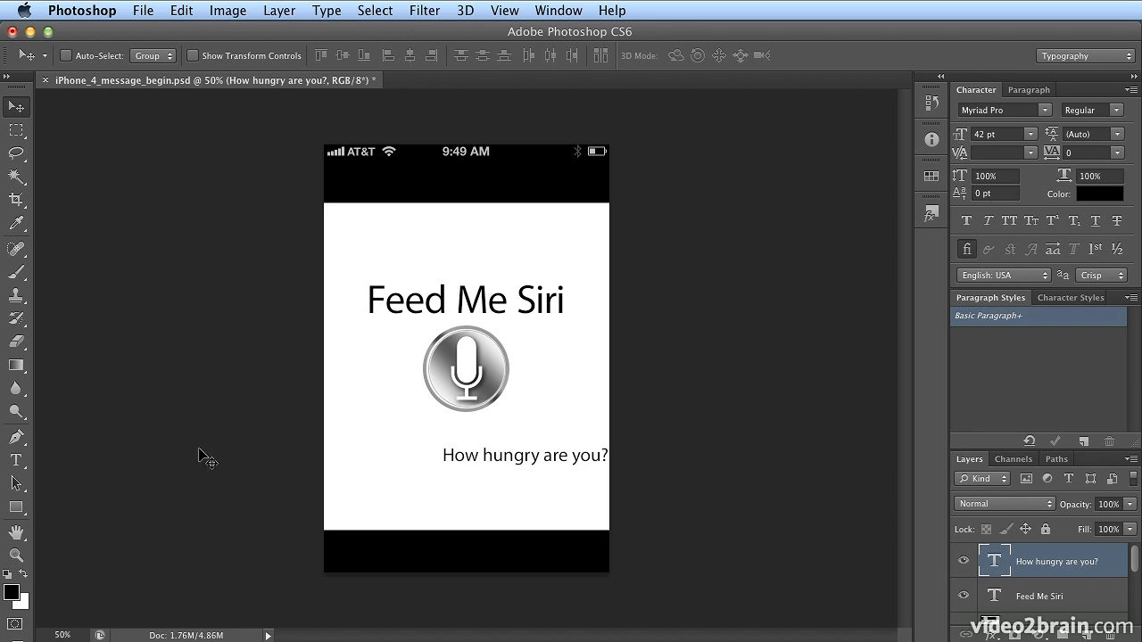
- Try kerning values of -100 and 100 between the H and o of "How"
{"action": "left_click", "coordinate": [16, 460]}
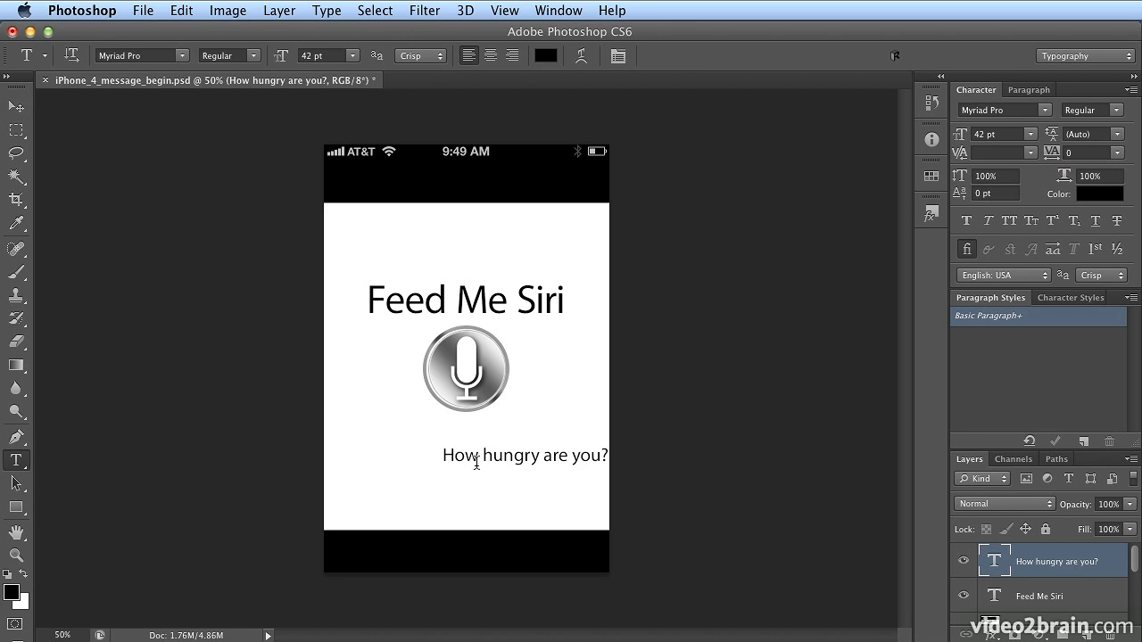
{"action": "left_click", "coordinate": [456, 456]}
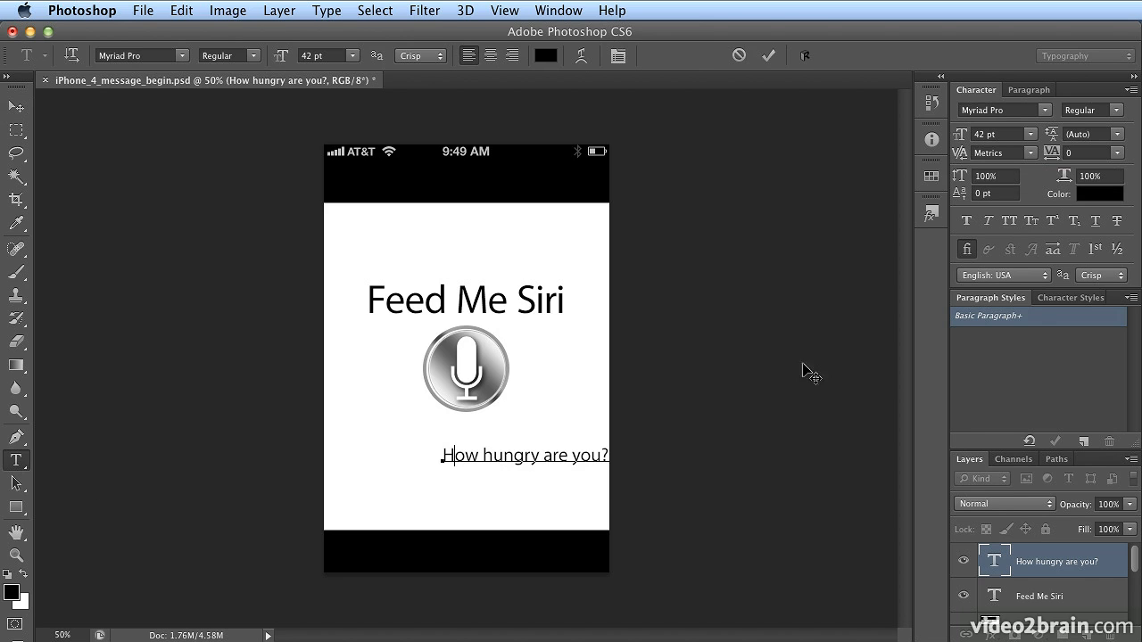
{"action": "left_click", "coordinate": [1029, 153]}
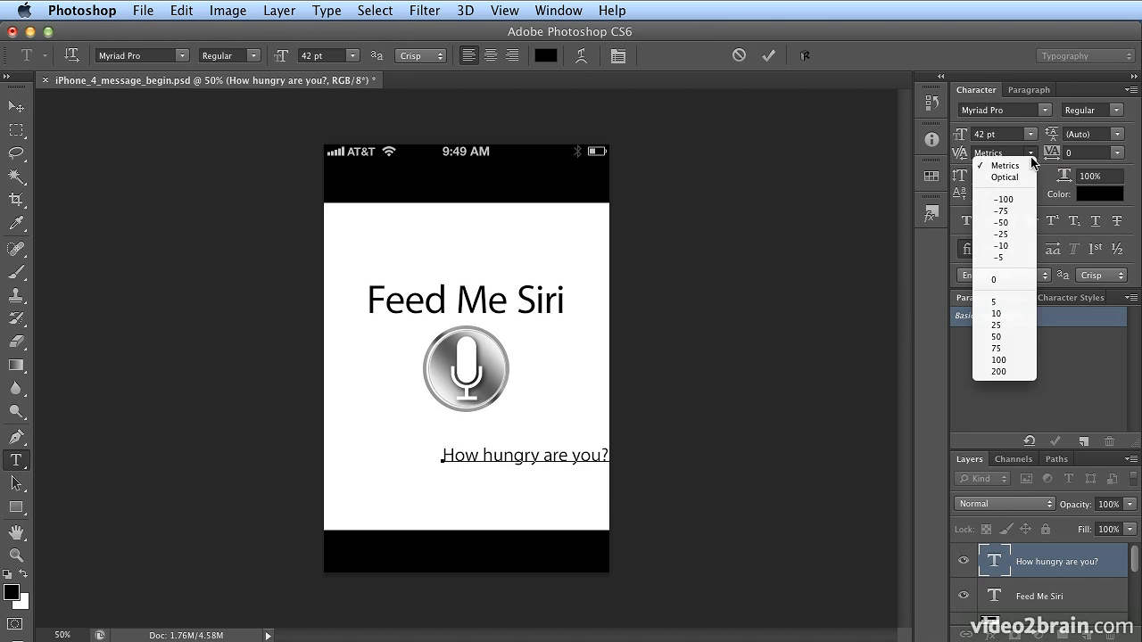
{"action": "left_click", "coordinate": [1031, 200]}
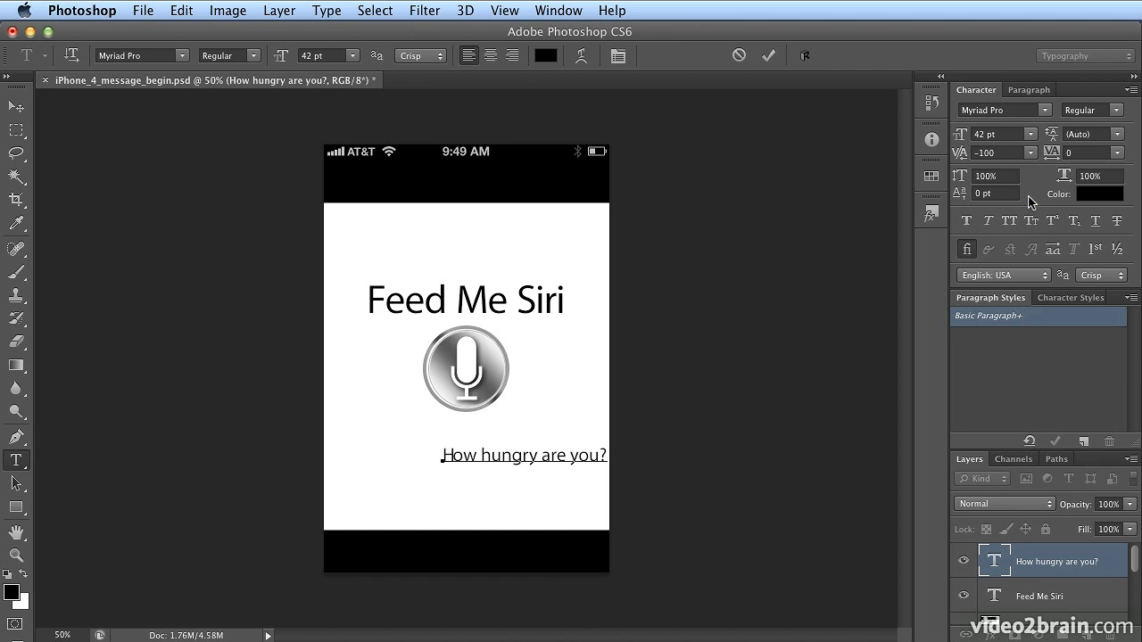
{"action": "left_click", "coordinate": [1030, 152]}
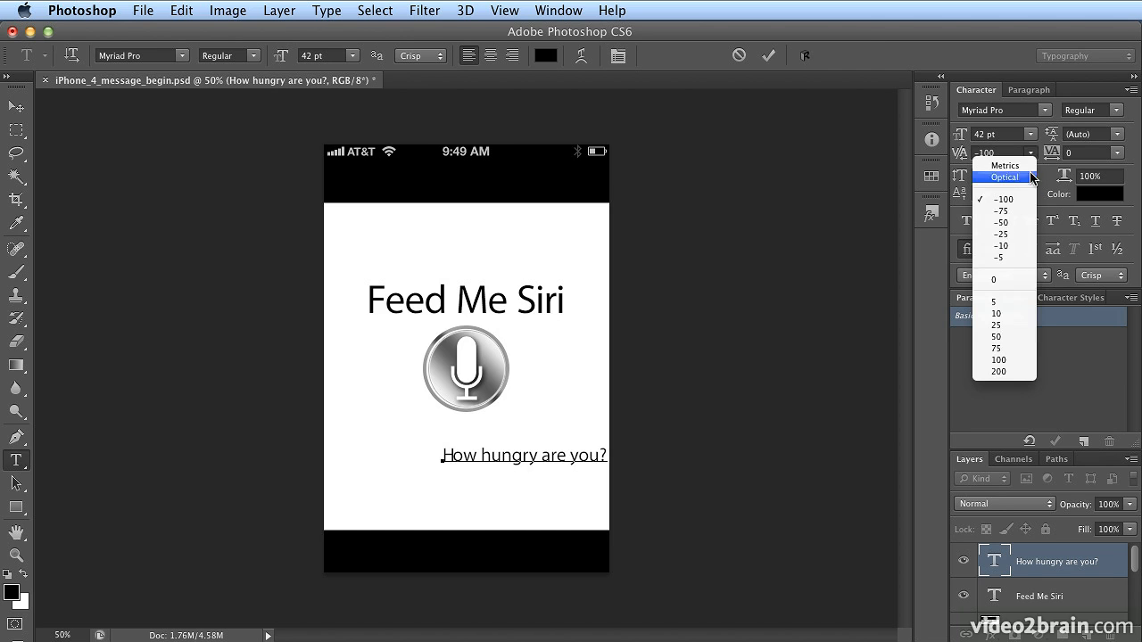
{"action": "left_click", "coordinate": [1005, 360]}
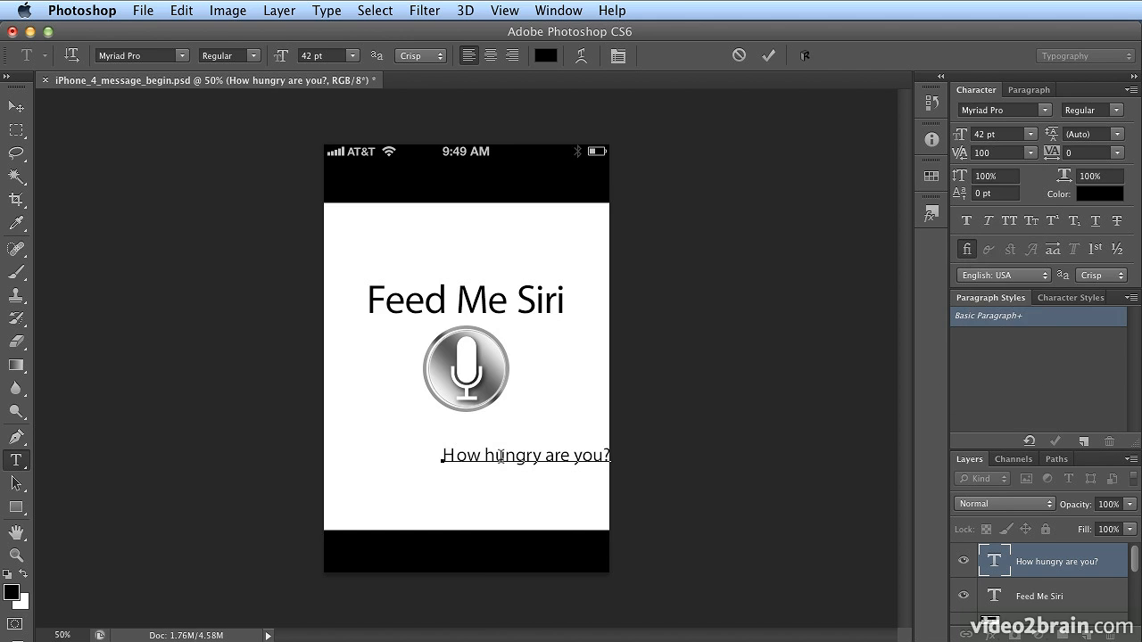
- Apply Optical kerning to the whole "How hungry are you?" line
{"action": "triple_click", "coordinate": [501, 457]}
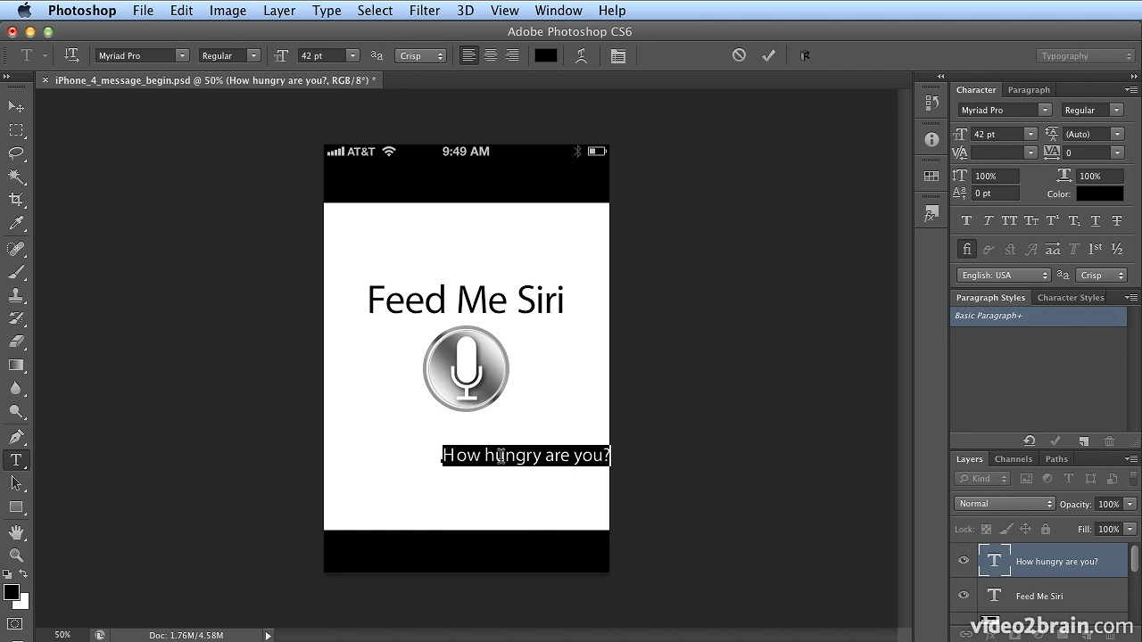
{"action": "left_click", "coordinate": [1031, 155]}
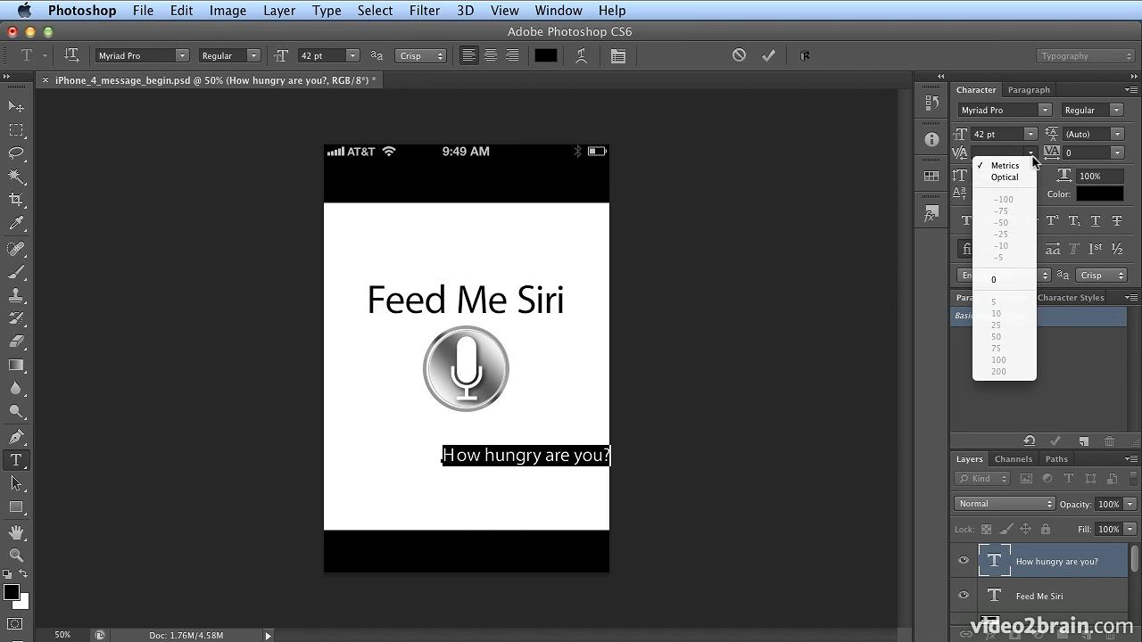
{"action": "left_click", "coordinate": [1006, 176]}
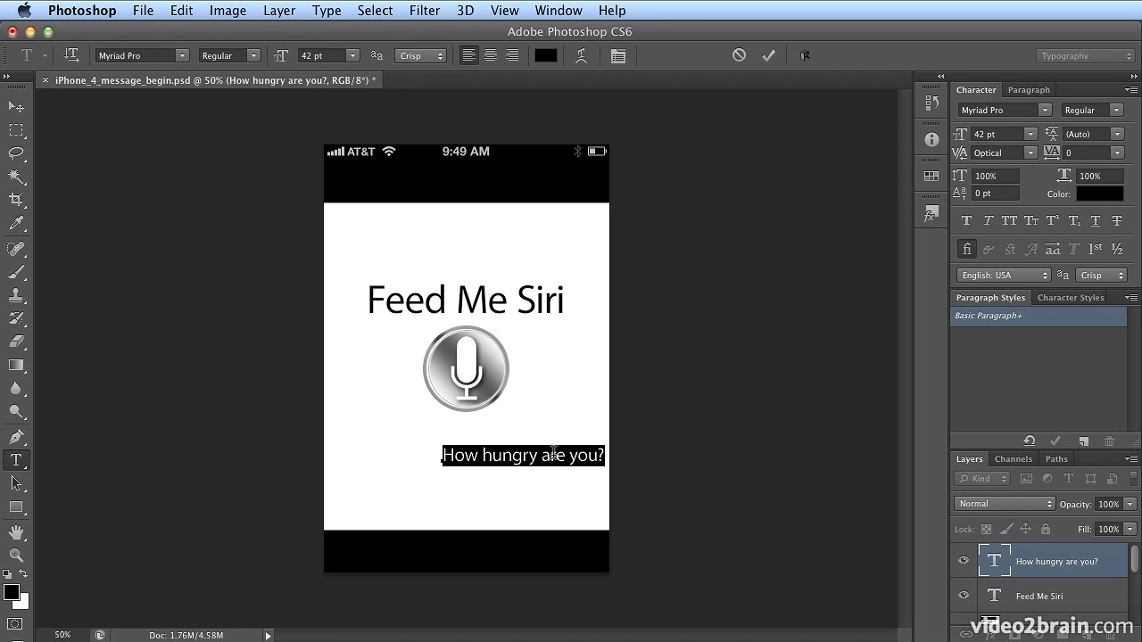
- Try a tracking of 300 on the whole "How hungry are you?" line and reset it to 0
{"action": "left_click", "coordinate": [521, 457]}
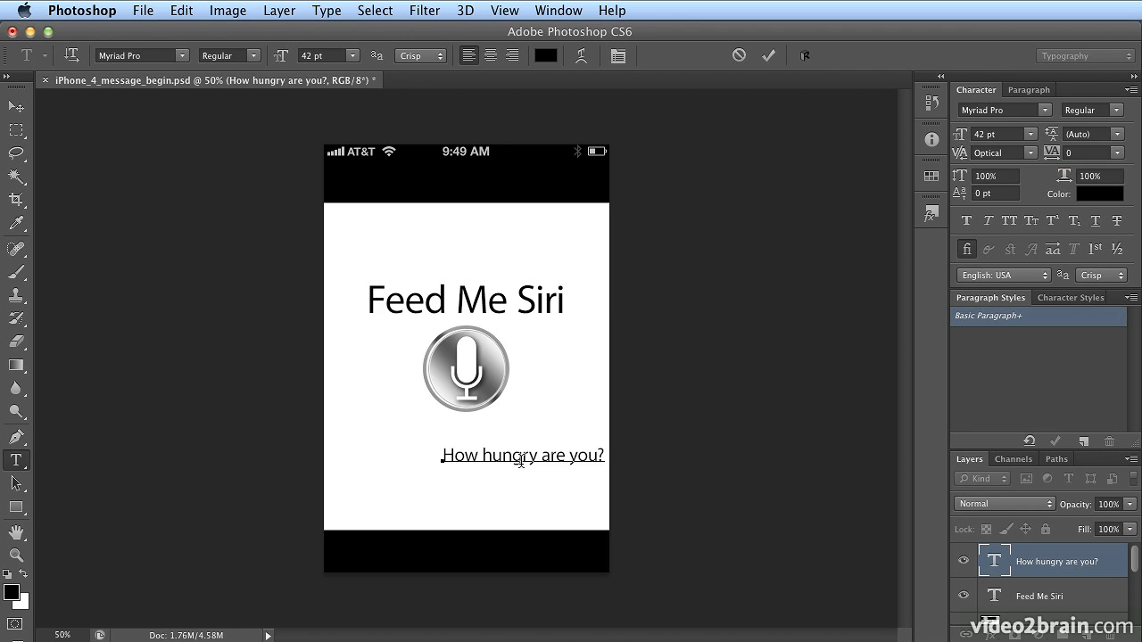
{"action": "left_click_drag", "start_coordinate": [522, 457], "coordinate": [502, 457]}
{"action": "triple_click", "coordinate": [508, 457]}
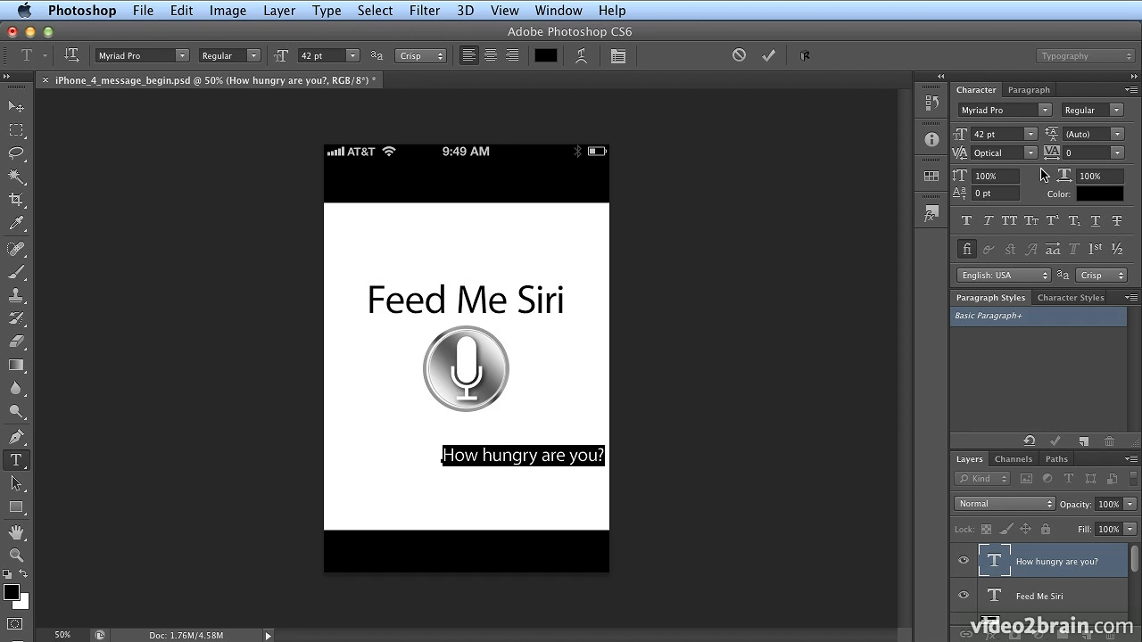
{"action": "left_click_drag", "start_coordinate": [1052, 163], "coordinate": [1076, 147]}
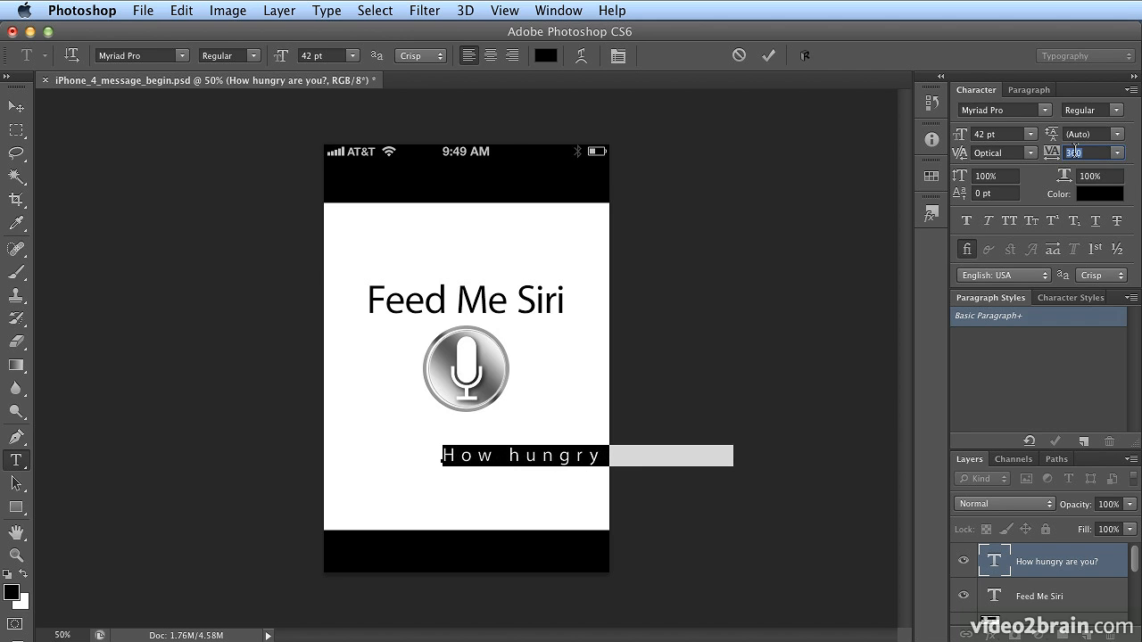
{"action": "type", "text": "0"}
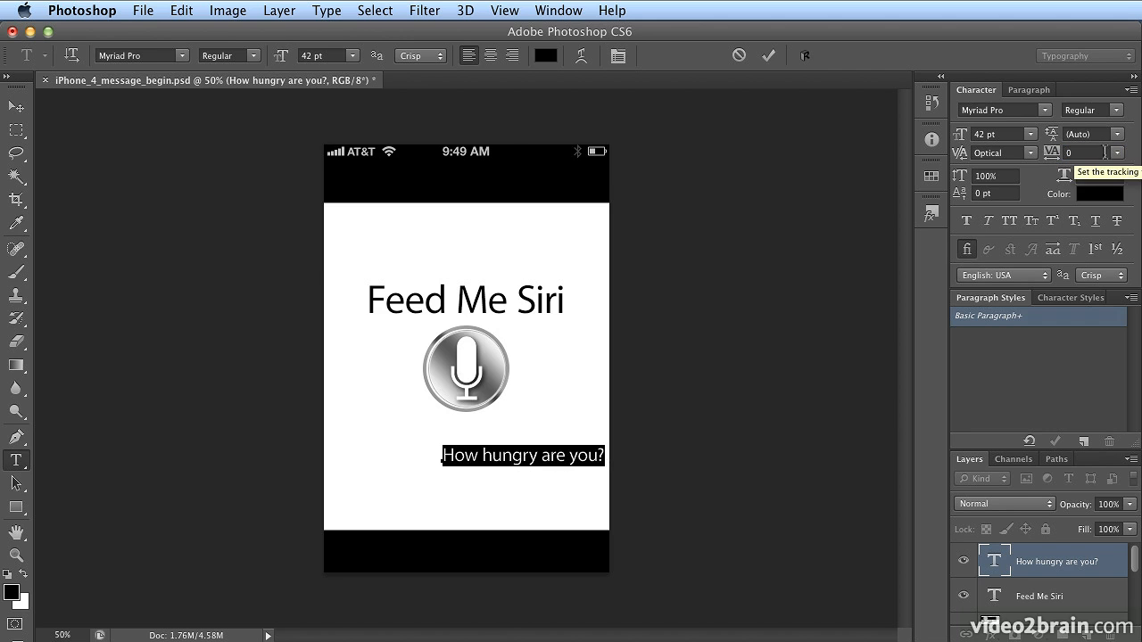
{"action": "left_click", "coordinate": [1116, 153]}
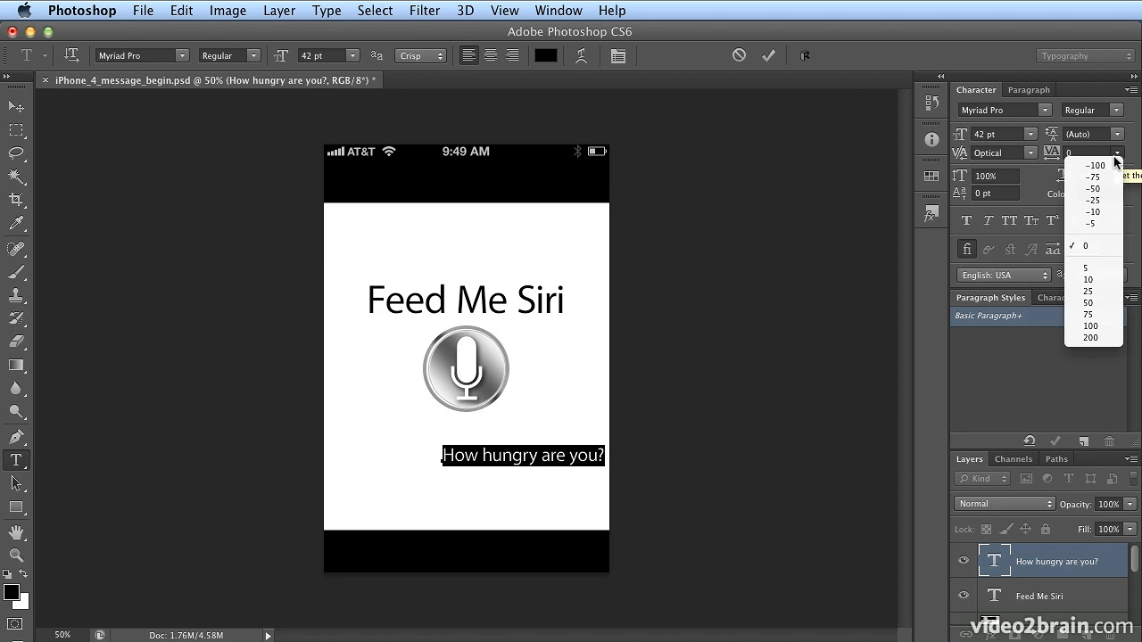
{"action": "left_click", "coordinate": [1099, 246]}
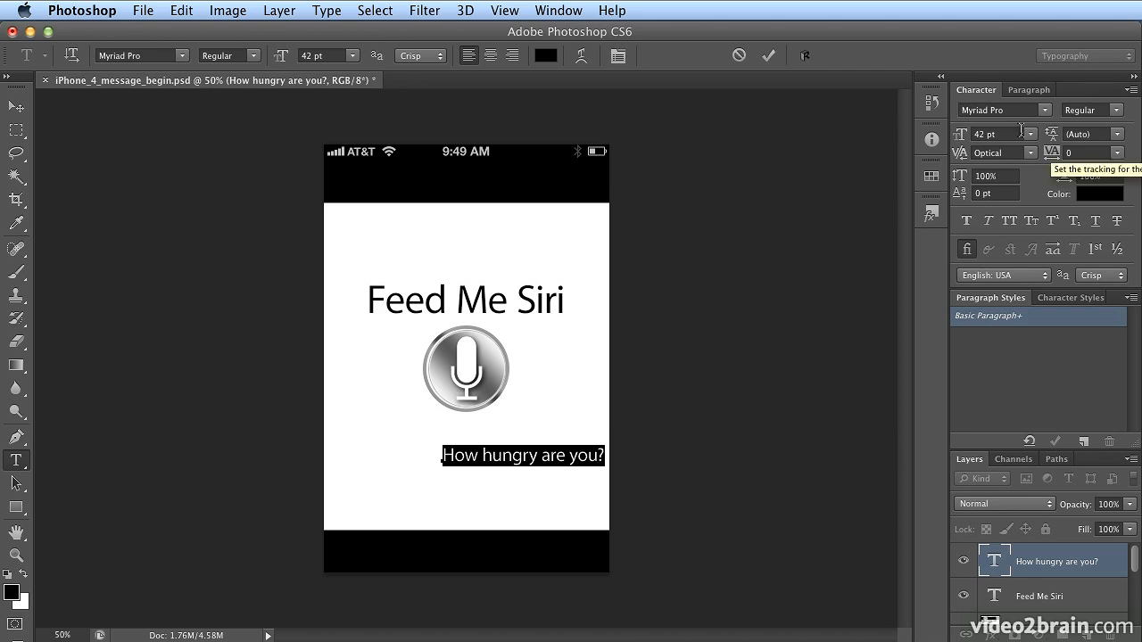
- Try the Condensed font style on the selected line and return it to Regular
{"action": "left_click", "coordinate": [1113, 123]}
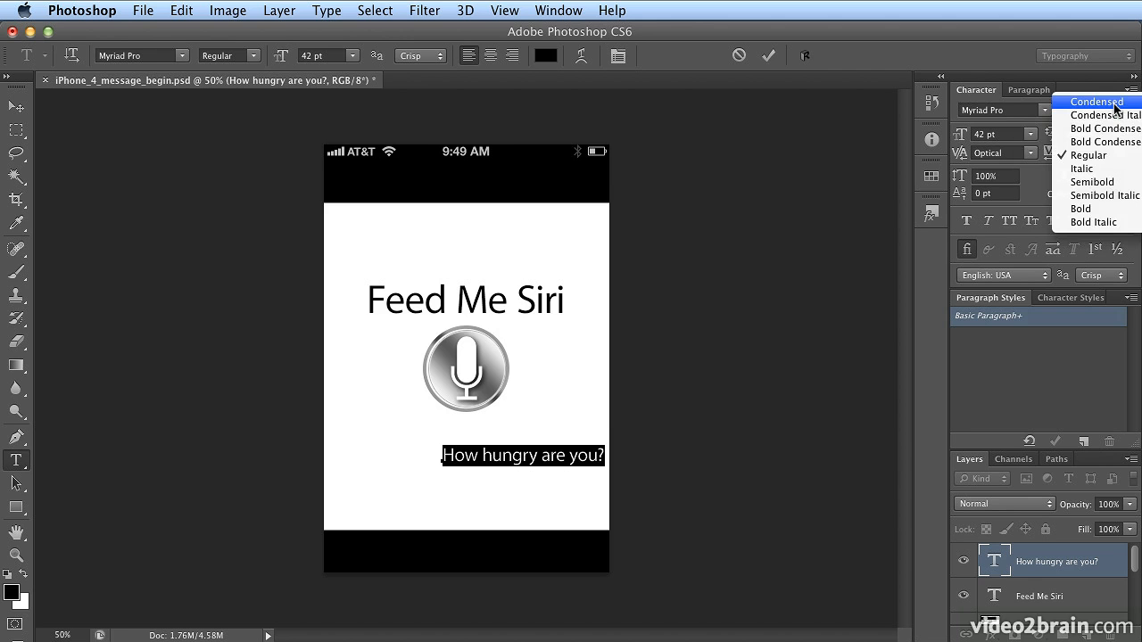
{"action": "left_click", "coordinate": [1115, 103]}
{"action": "left_click", "coordinate": [1116, 109]}
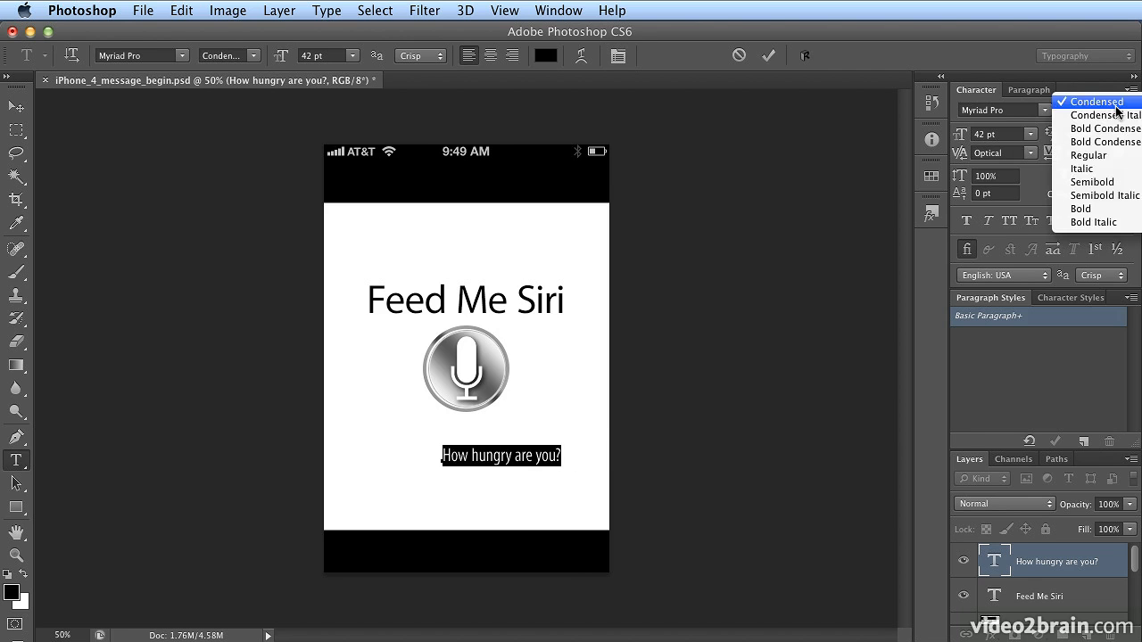
{"action": "left_click", "coordinate": [1100, 158]}
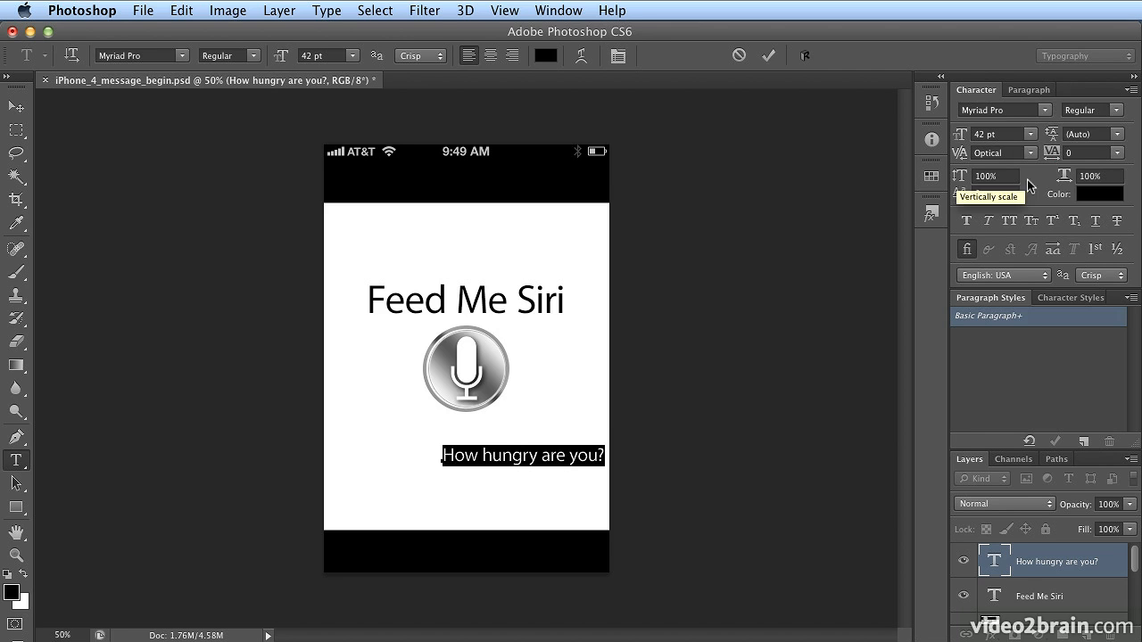
- Try a 90% horizontal scale on the selected line and restore it to 100%
{"action": "left_click", "coordinate": [1085, 177]}
{"action": "type", "text": "90"}
{"action": "key", "text": "Return"}
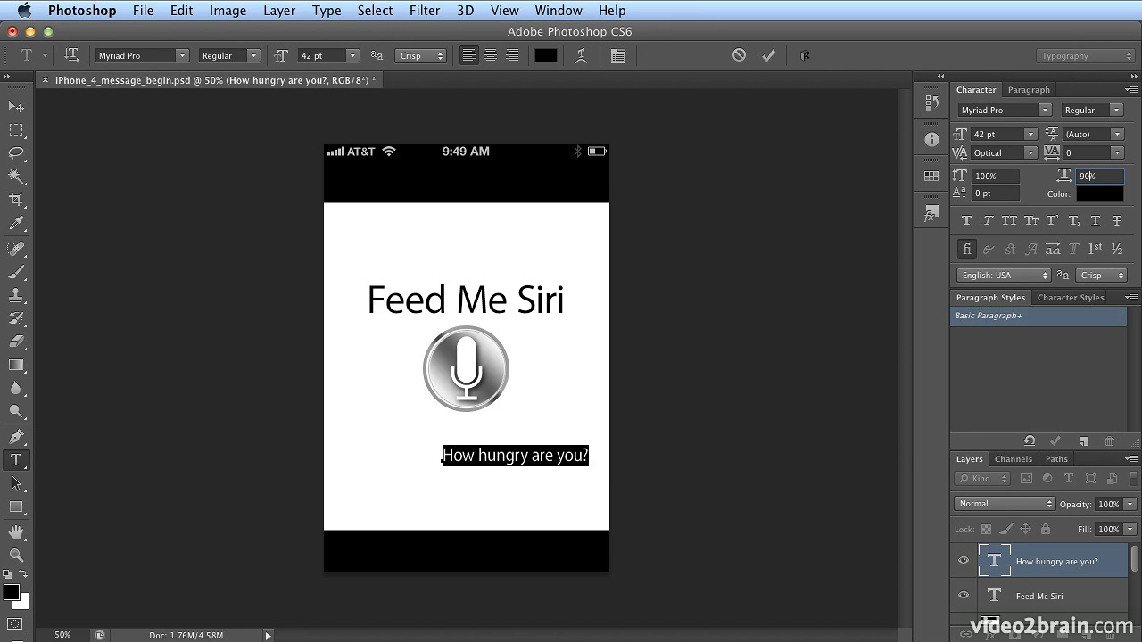
{"action": "left_click", "coordinate": [1088, 176]}
{"action": "type", "text": "100"}
{"action": "key", "text": "Return"}
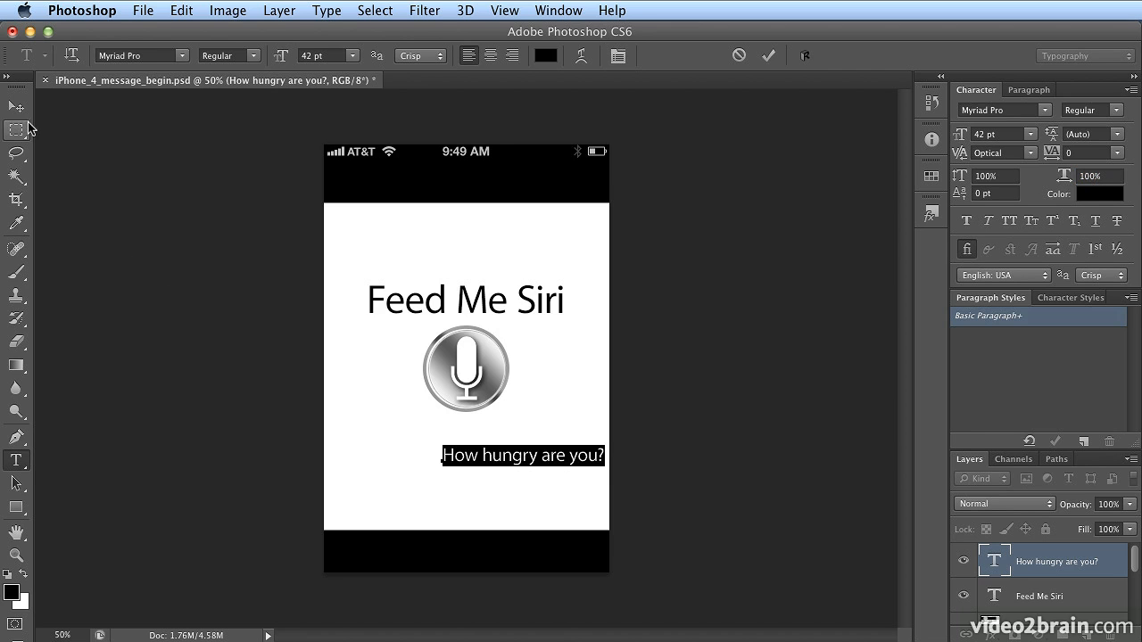
- Move the "How hungry are you?" line further left beneath the microphone icon
{"action": "left_click_drag", "start_coordinate": [485, 503], "coordinate": [394, 493]}
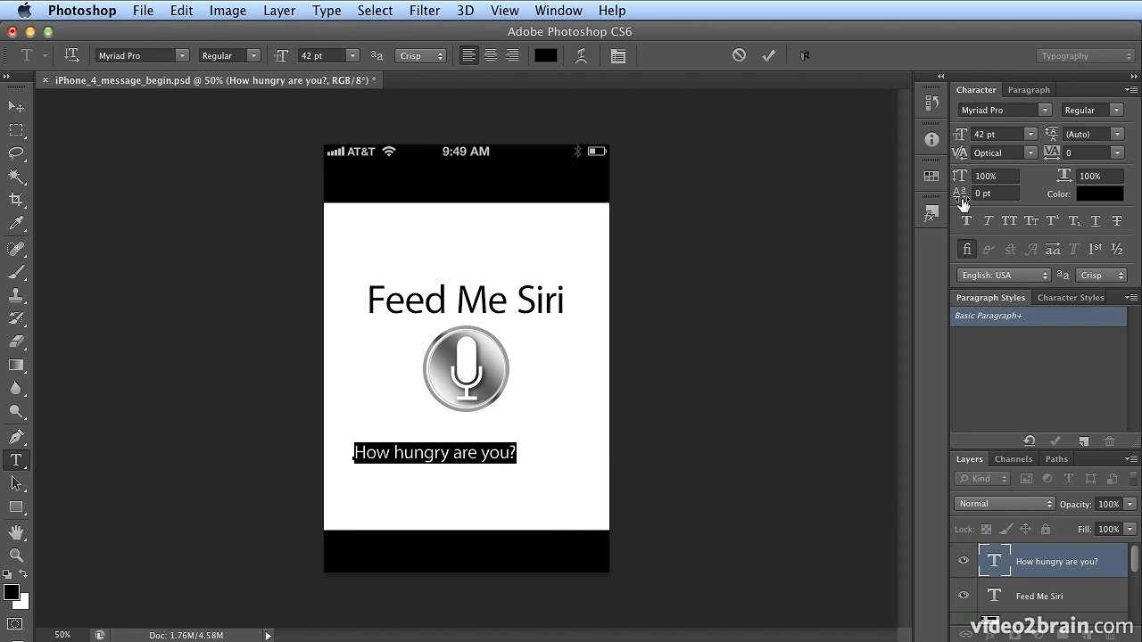
- Insert a 2 before the question mark and format it as superscript
{"action": "left_click", "coordinate": [515, 452]}
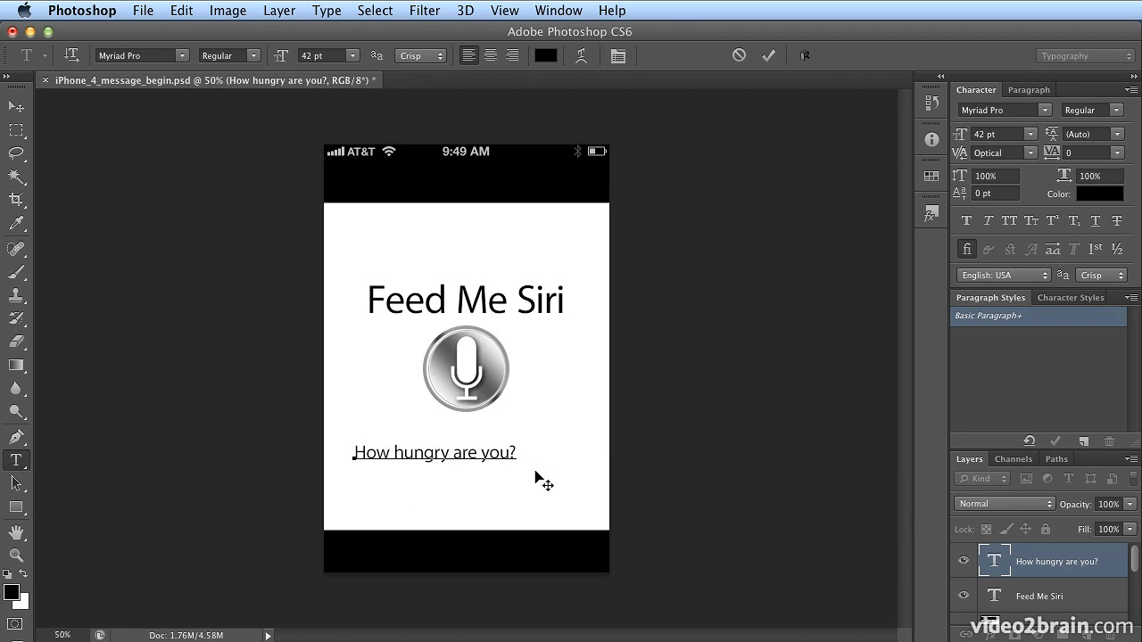
{"action": "type", "text": "2"}
{"action": "left_click_drag", "start_coordinate": [519, 450], "coordinate": [512, 451]}
{"action": "left_click", "coordinate": [1049, 226]}
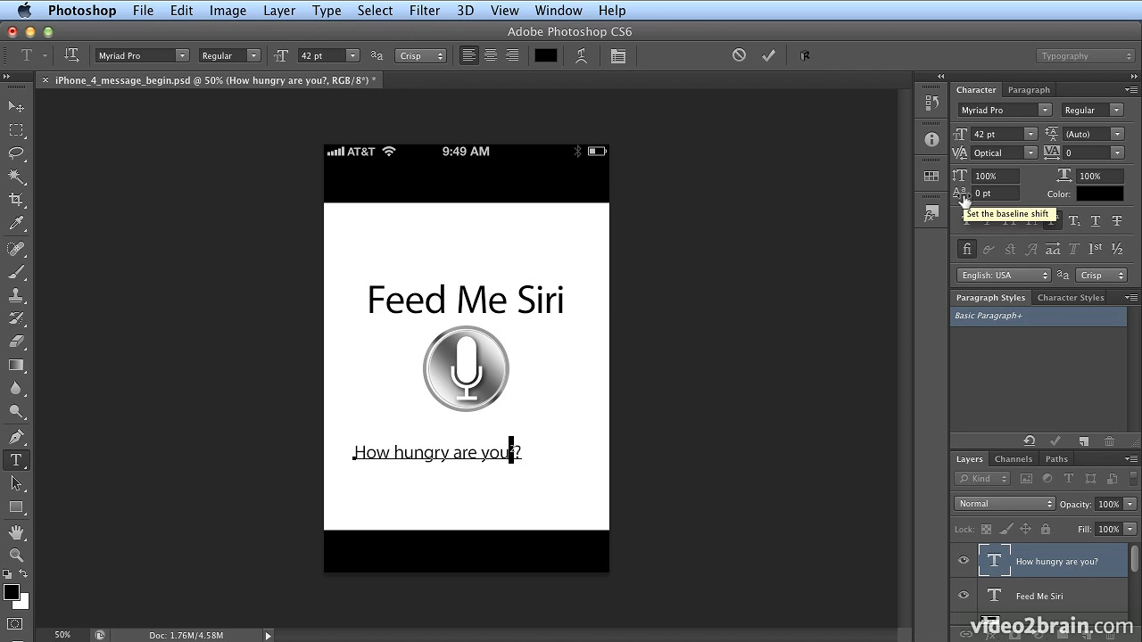
- Adjust the superscript 2's baseline shift to 8 pt
{"action": "left_click", "coordinate": [976, 193]}
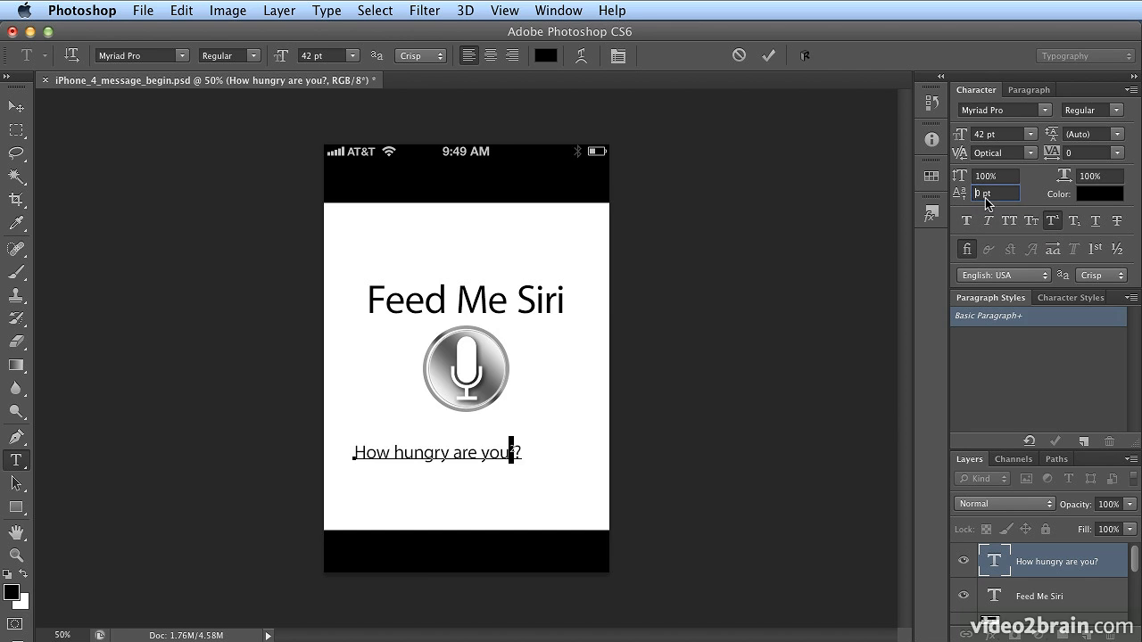
{"action": "key", "text": "Up"}
{"action": "key", "text": "Up"}
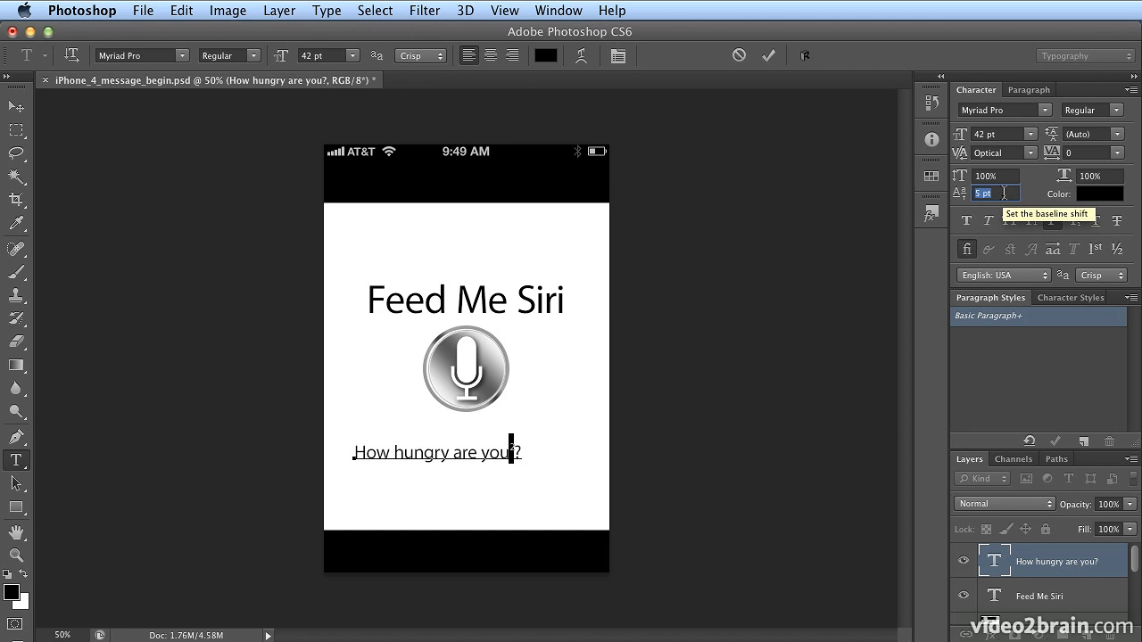
{"action": "key", "text": "Up"}
{"action": "key", "text": "Up"}
{"action": "key", "text": "Up"}
{"action": "key", "text": "Down"}
{"action": "key", "text": "Down"}
{"action": "key", "text": "Down"}
{"action": "key", "text": "Down"}
{"action": "key", "text": "Down"}
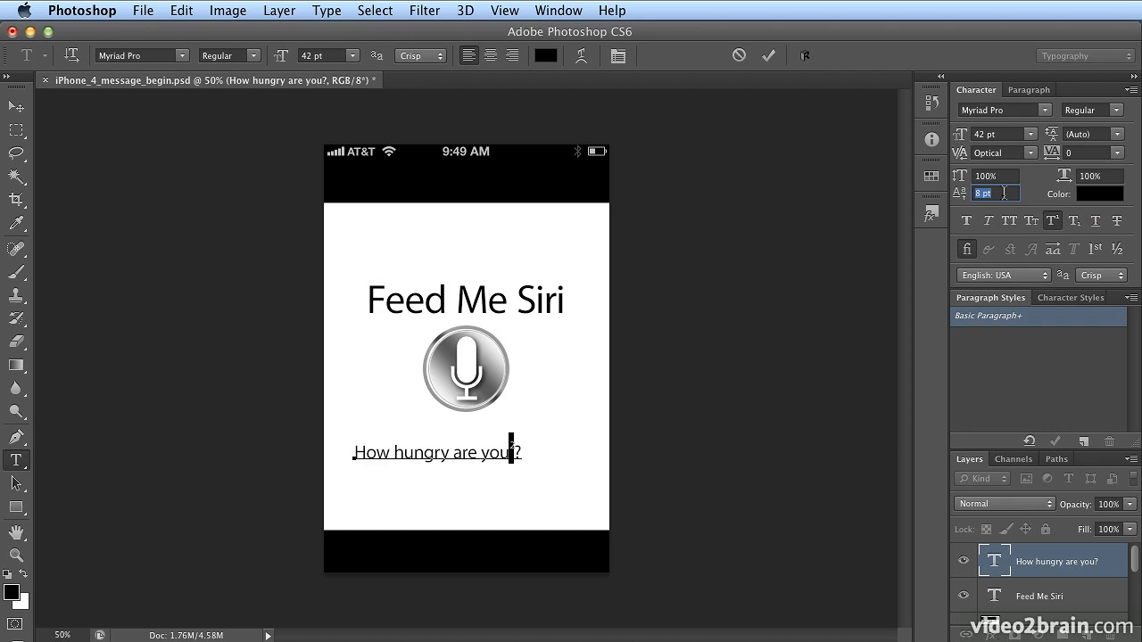
{"action": "key", "text": "super+equal"}
{"action": "key", "text": "super+equal"}
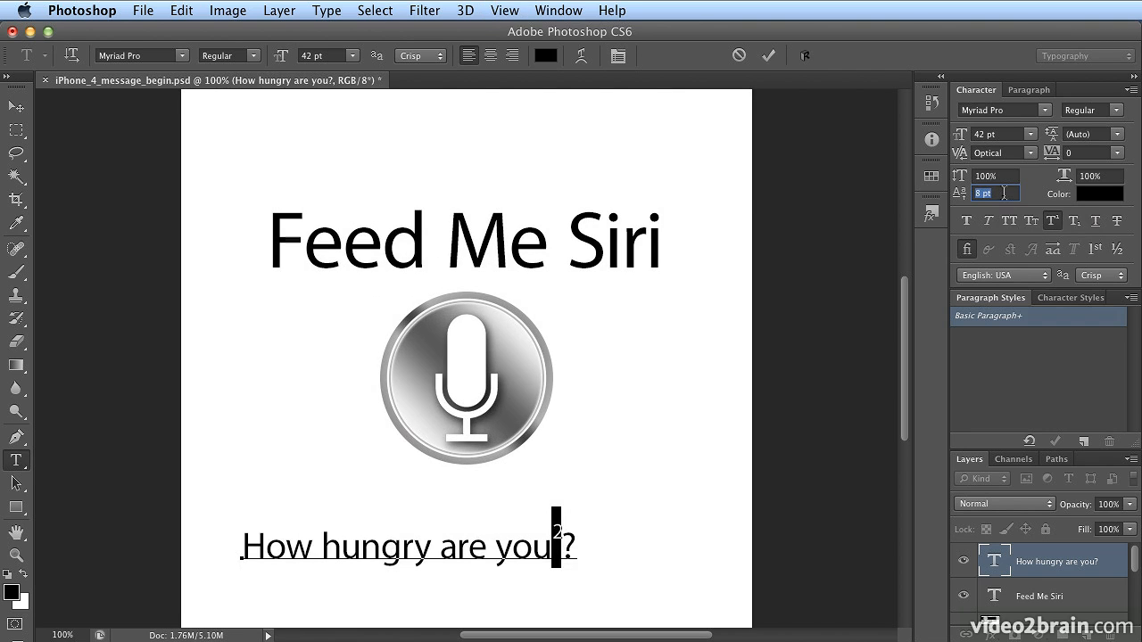
- Raise the superscript 2 further, set its baseline shift to 7 pt, and delete the character from the line
{"action": "key", "text": "Up"}
{"action": "key", "text": "Up"}
{"action": "key", "text": "Up"}
{"action": "key", "text": "Up"}
{"action": "key", "text": "Up"}
{"action": "key", "text": "Up"}
{"action": "type", "text": "7"}
{"action": "key", "text": "Return"}
{"action": "left_click", "coordinate": [1004, 192]}
{"action": "key", "text": "BackSpace"}
- Add the word "office" after the question mark and turn off standard ligatures for it
{"action": "left_click", "coordinate": [566, 548]}
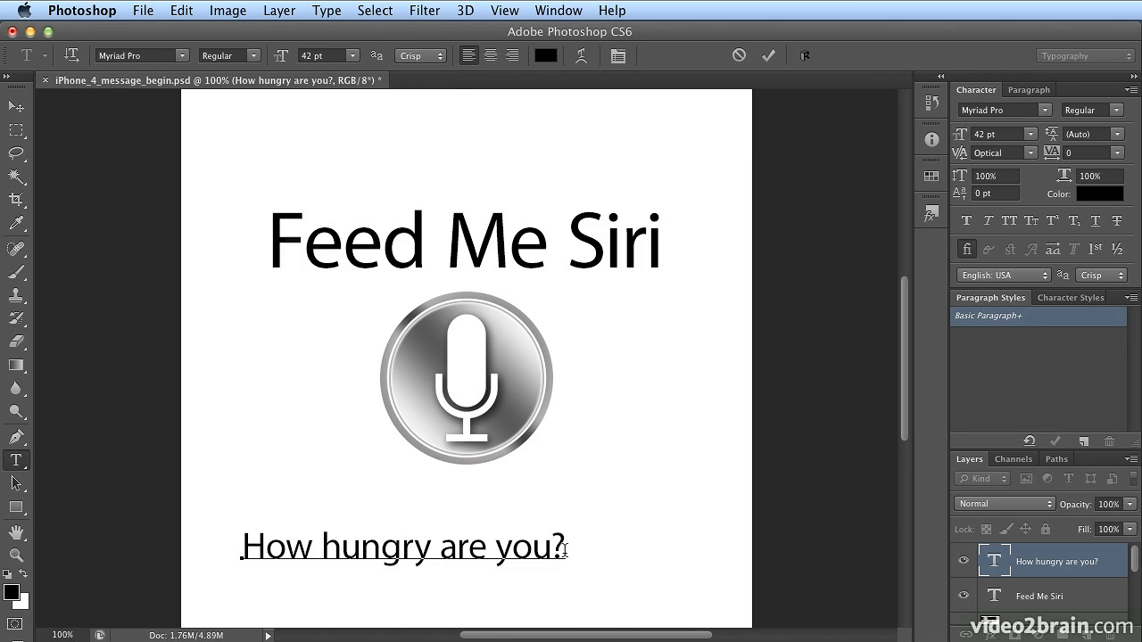
{"action": "type", "text": "office"}
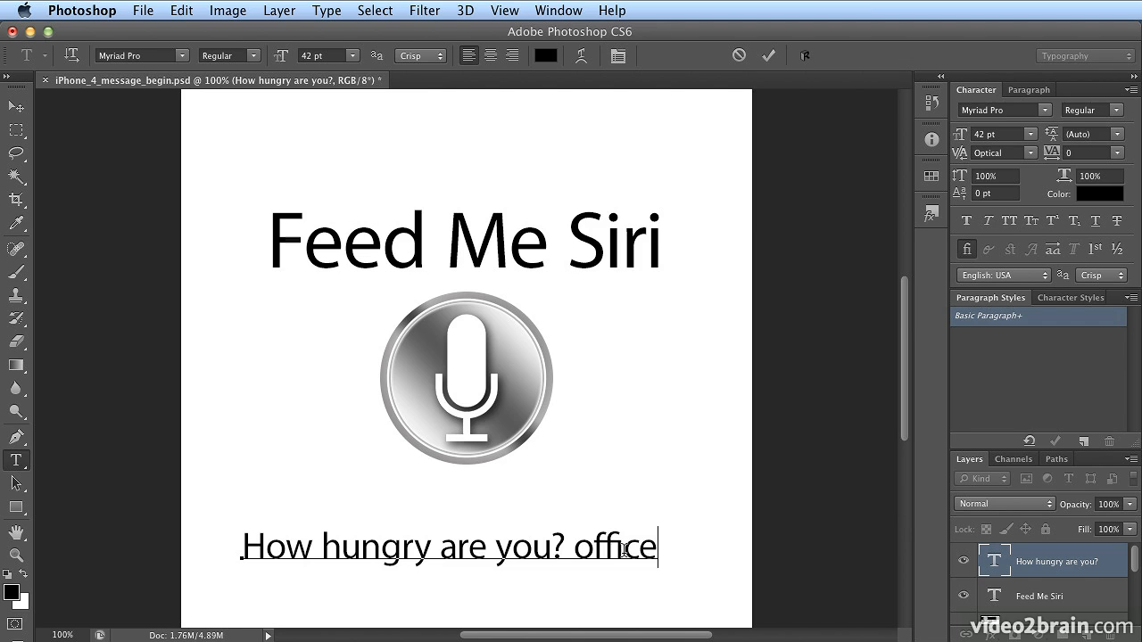
{"action": "double_click", "coordinate": [624, 550]}
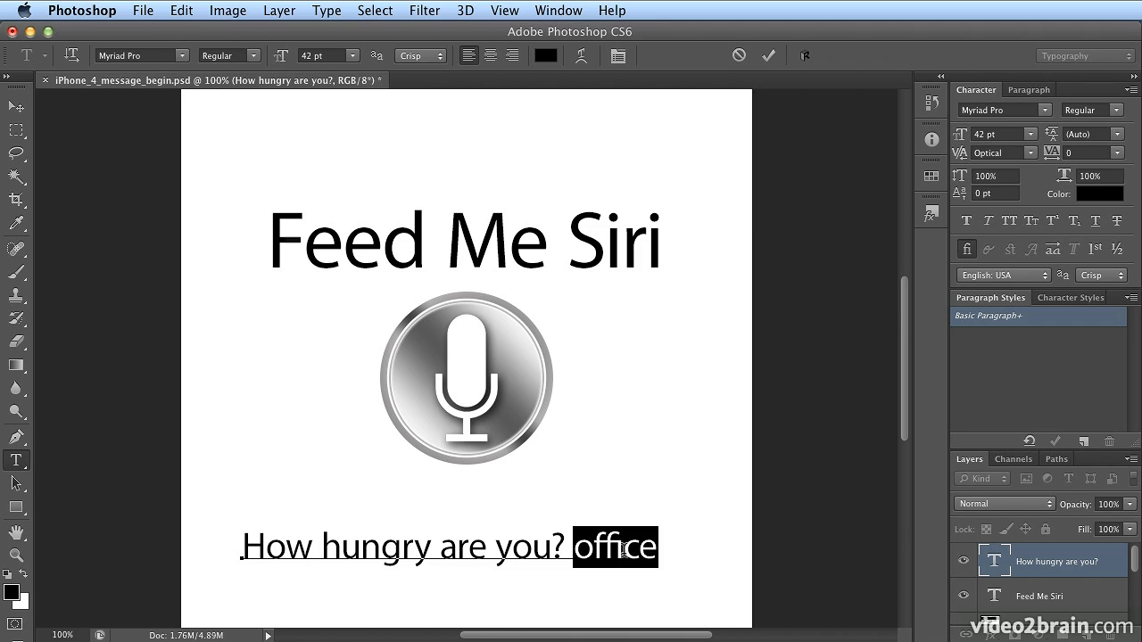
{"action": "left_click", "coordinate": [966, 255]}
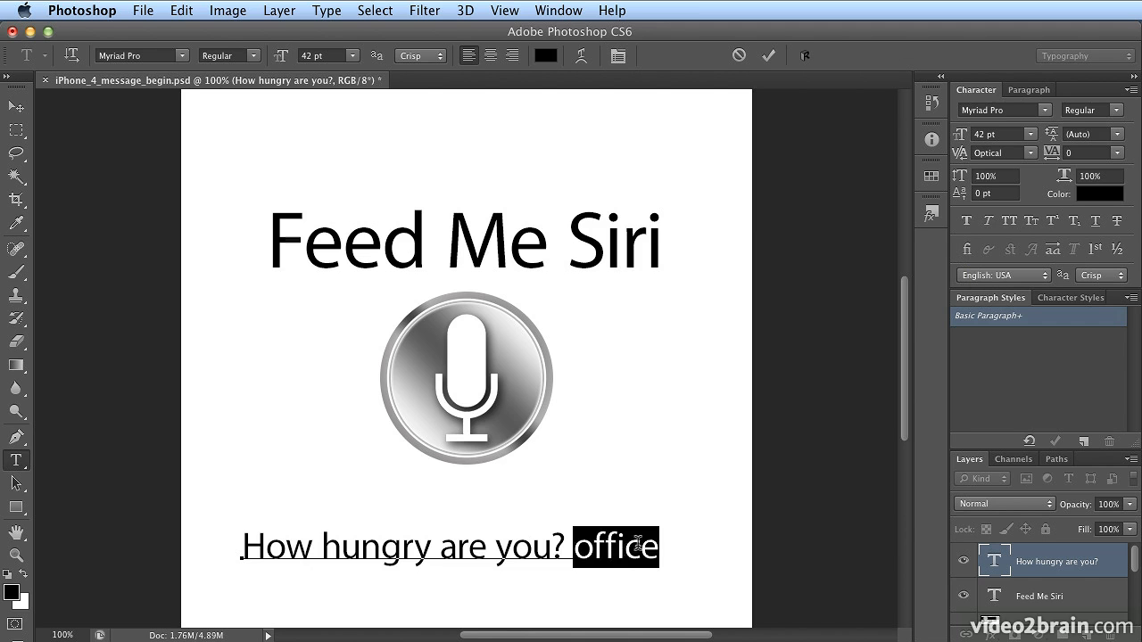
- Turn standard ligatures back on for the word "office", and replace the word with 1/2
{"action": "left_click", "coordinate": [969, 251]}
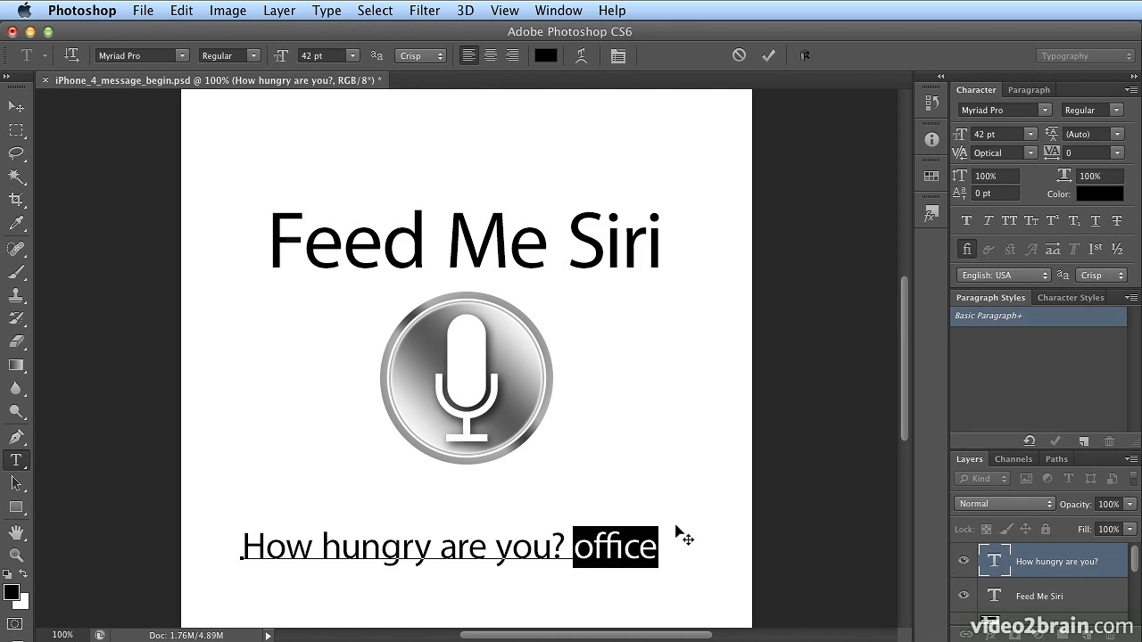
{"action": "type", "text": "1/2"}
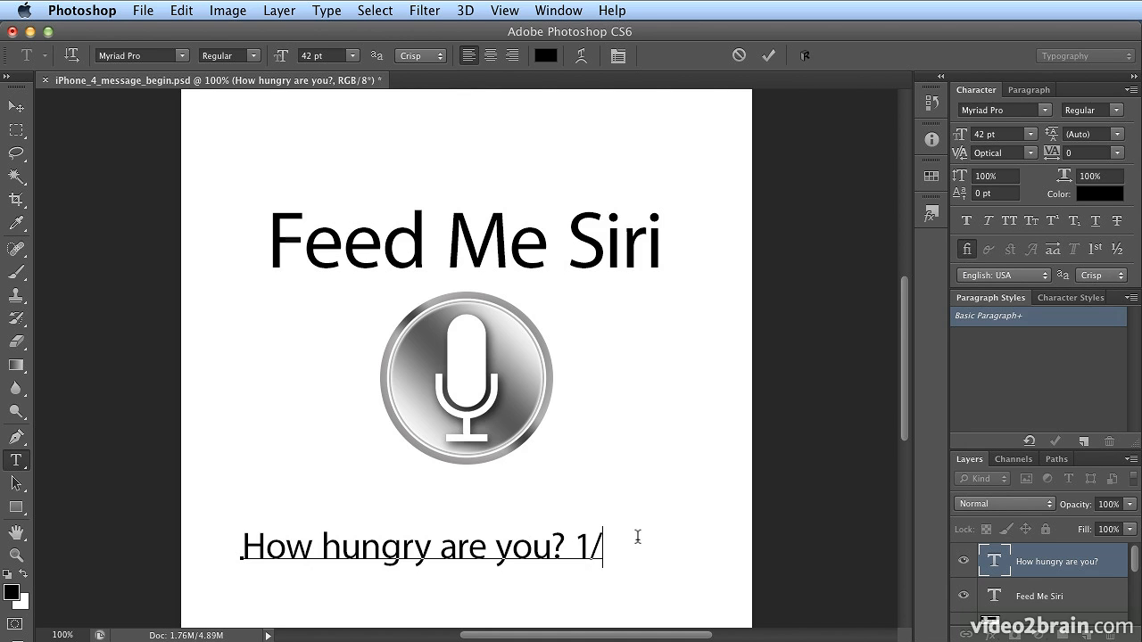
- Format the 1/2 after the question mark with the OpenType Fractions feature, and replace it with 5/32
{"action": "key", "text": "shift+Left"}
{"action": "key", "text": "shift+Left"}
{"action": "key", "text": "shift+Left"}
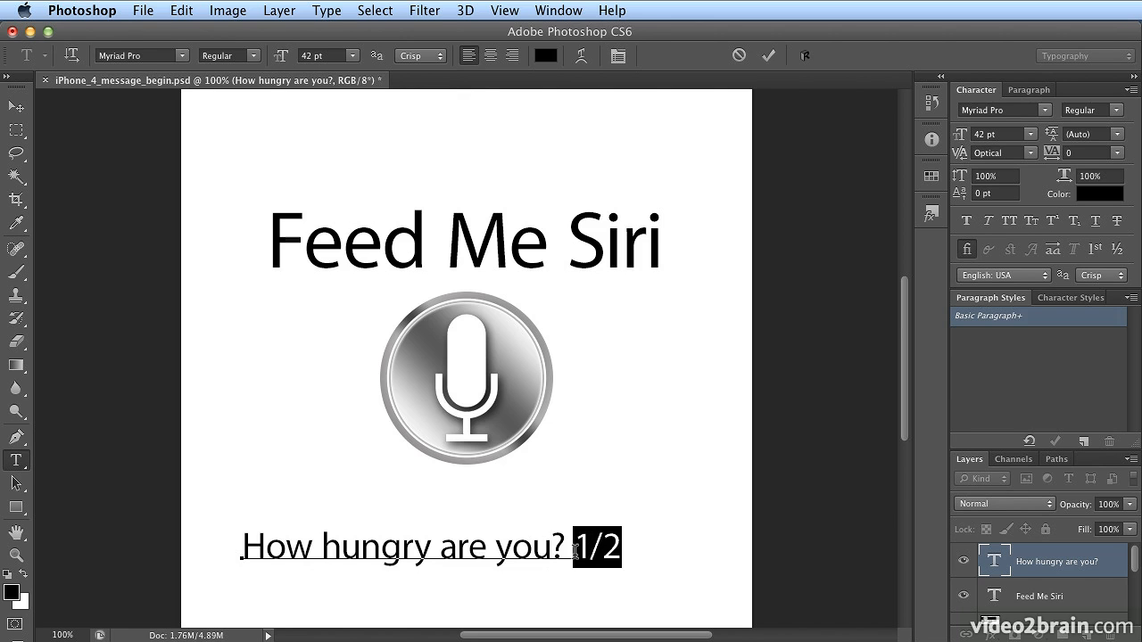
{"action": "left_click", "coordinate": [1116, 251]}
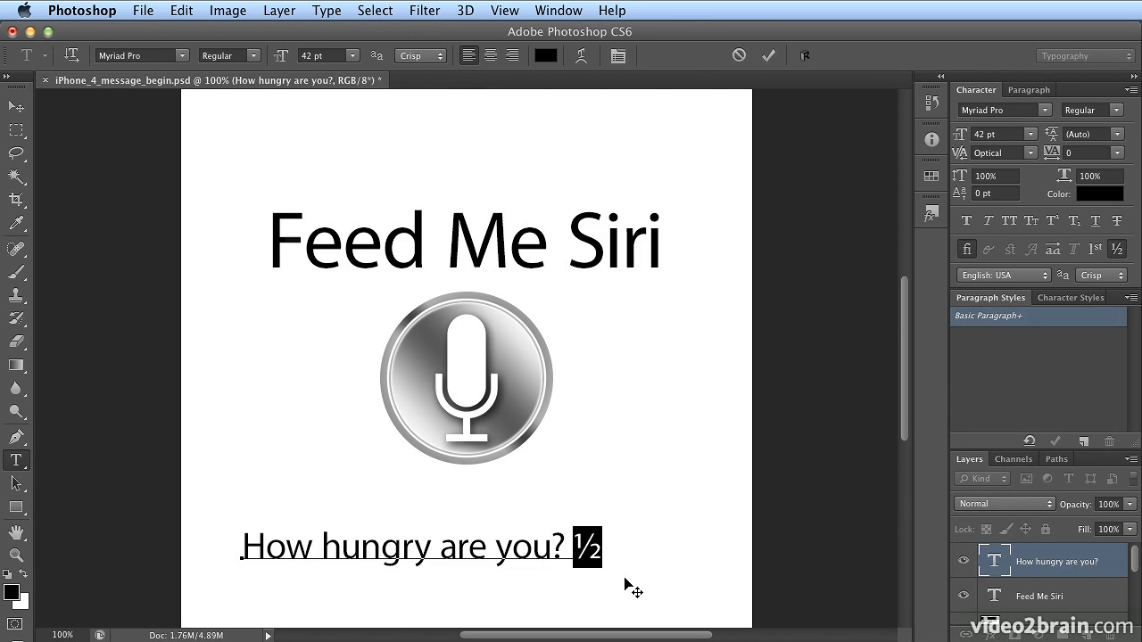
{"action": "type", "text": "5/32"}
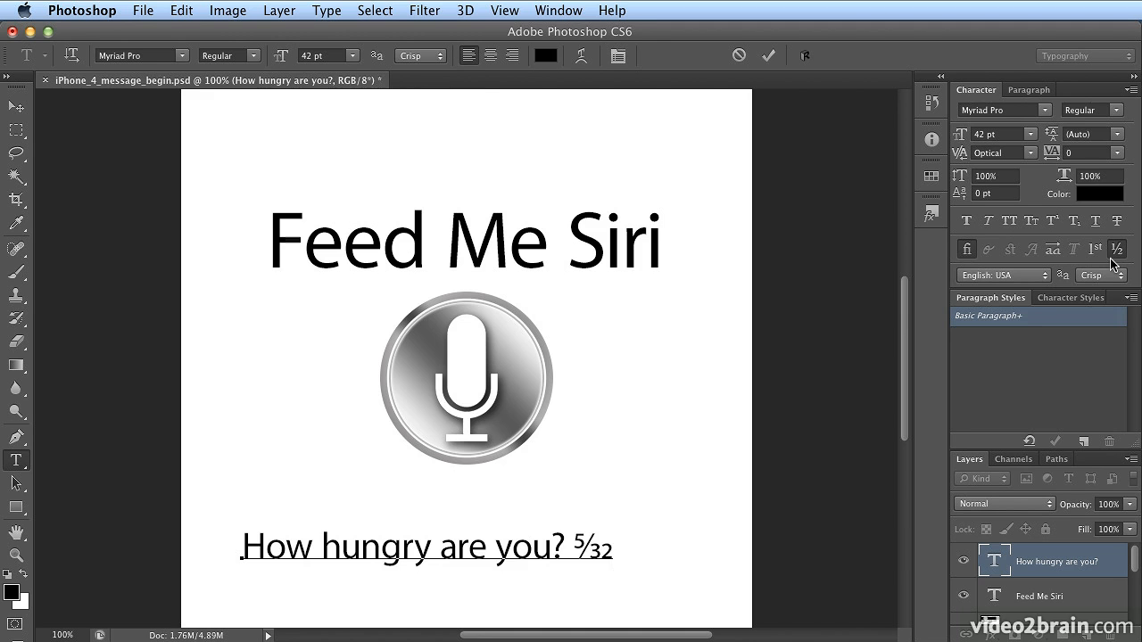
- Delete the fraction and the space after the question mark, and turn off the Fractions feature
{"action": "key", "text": "BackSpace"}
{"action": "key", "text": "BackSpace"}
{"action": "key", "text": "BackSpace"}
{"action": "key", "text": "BackSpace"}
{"action": "key", "text": "BackSpace"}
{"action": "left_click", "coordinate": [1111, 258]}
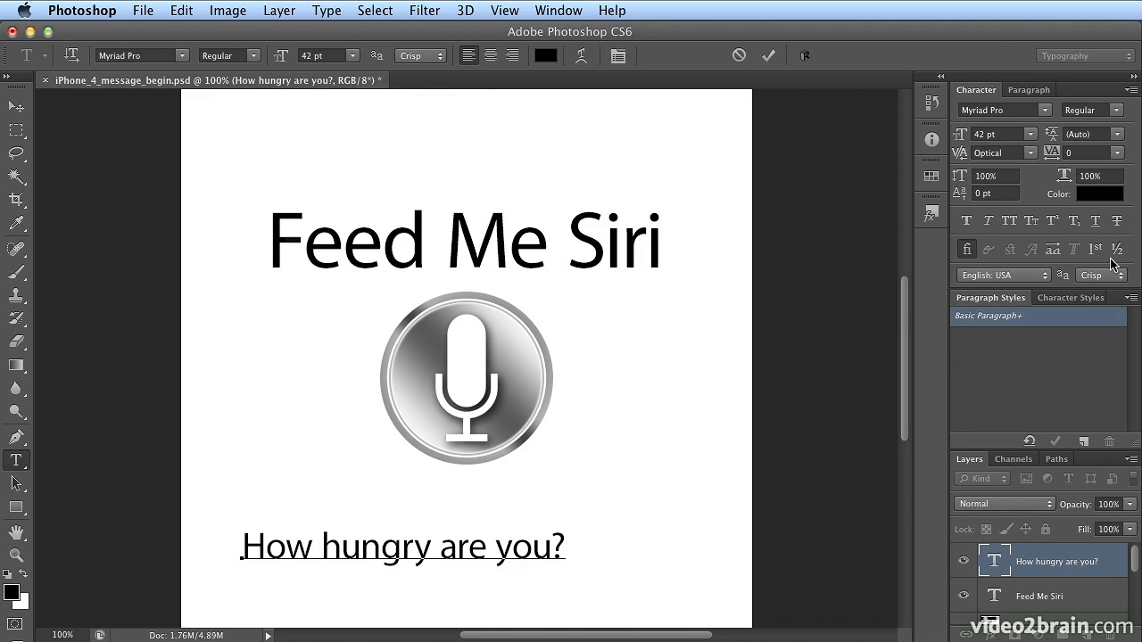
{"action": "left_click", "coordinate": [15, 108]}
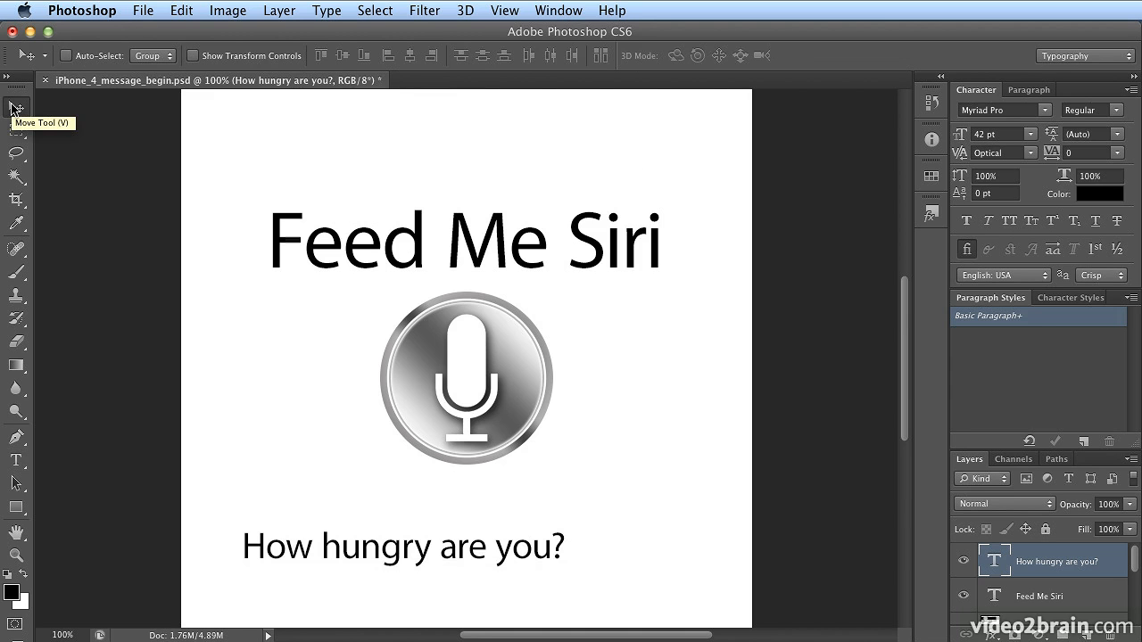
- Free Transform the "How hungry are you?" text so that its upper-left reference point sits at X 50 px, Y 650 px
{"action": "left_click", "coordinate": [182, 9]}
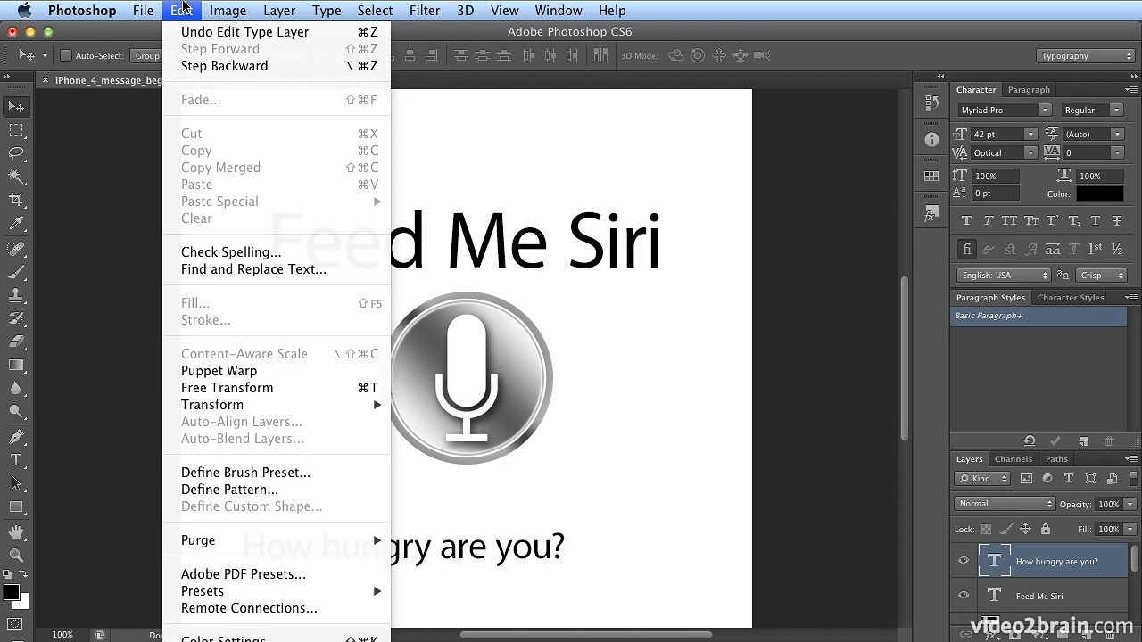
{"action": "left_click", "coordinate": [190, 388]}
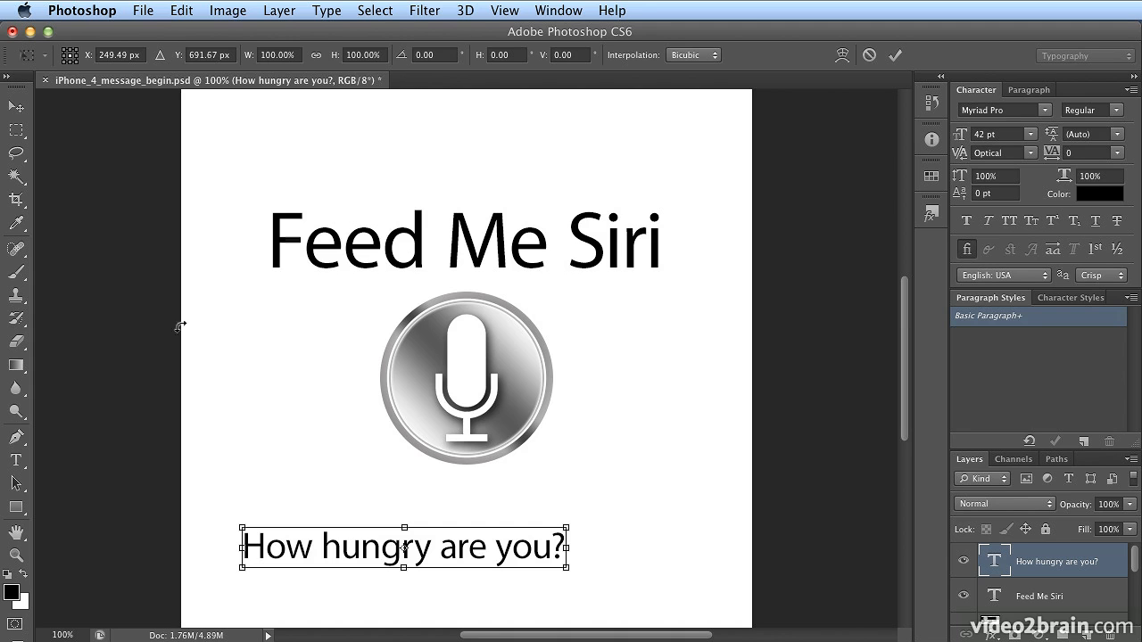
{"action": "left_click", "coordinate": [66, 51]}
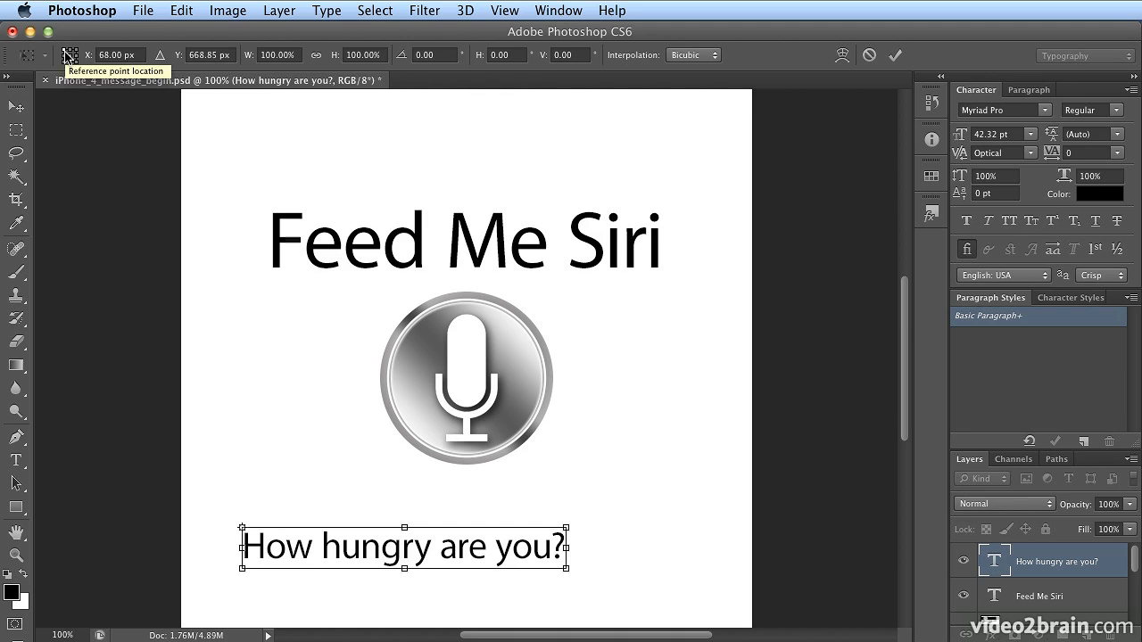
{"action": "left_click", "coordinate": [106, 55]}
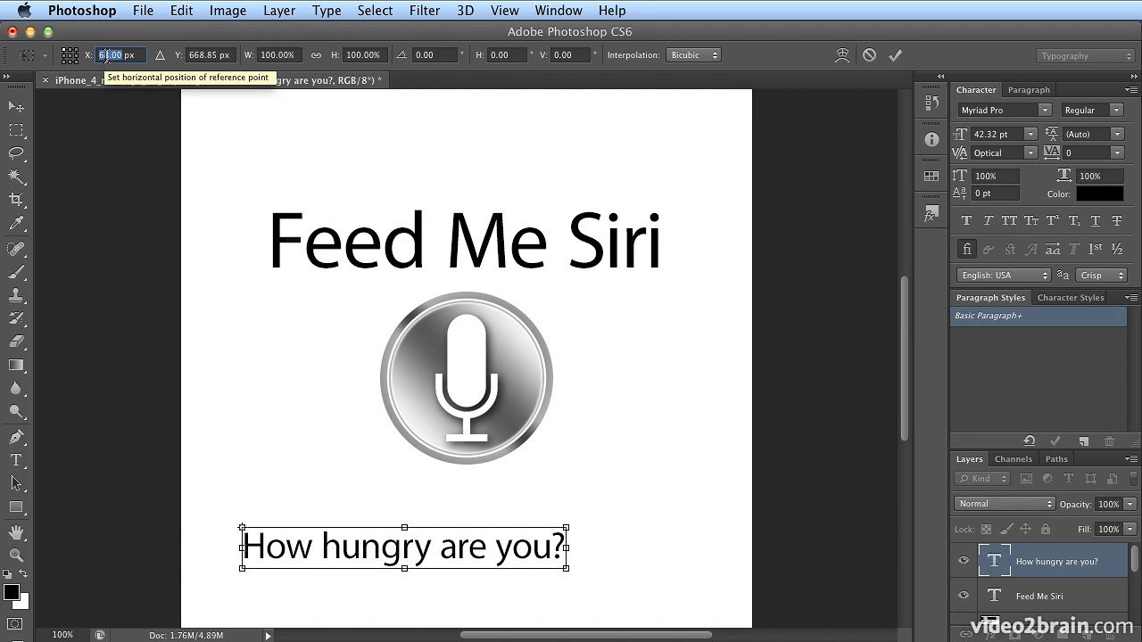
{"action": "type", "text": "50"}
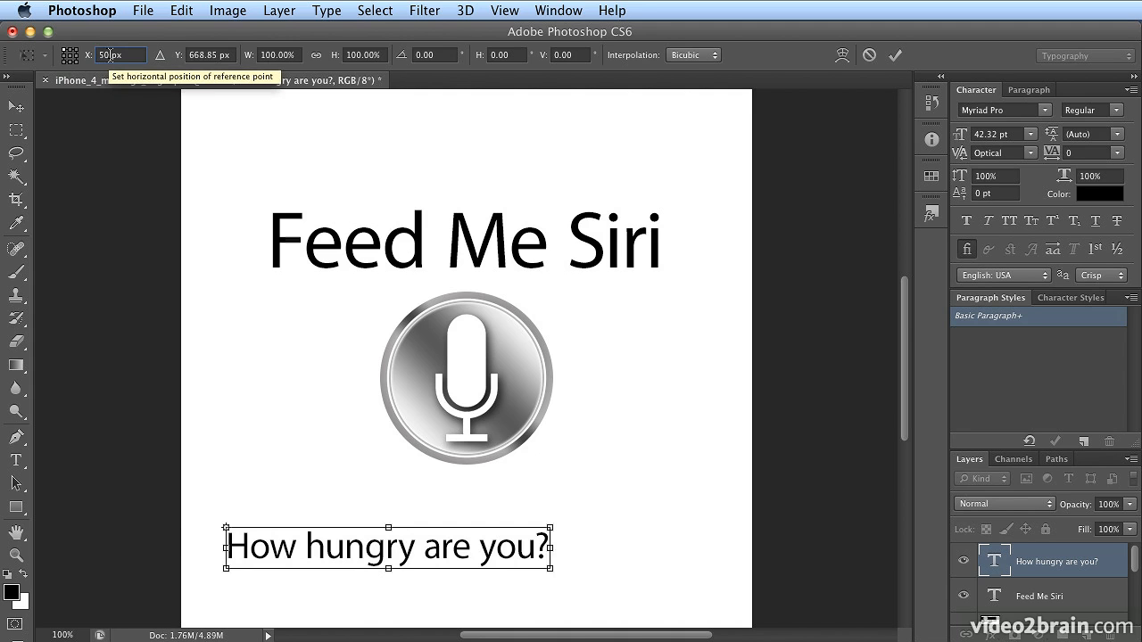
{"action": "key", "text": "Tab"}
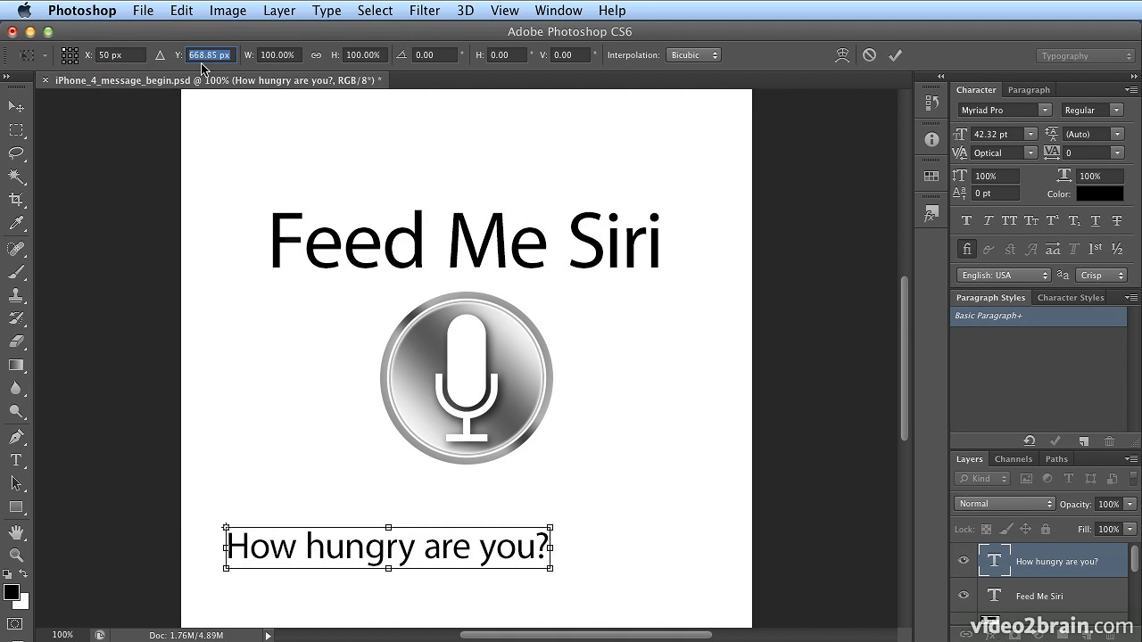
{"action": "type", "text": "650"}
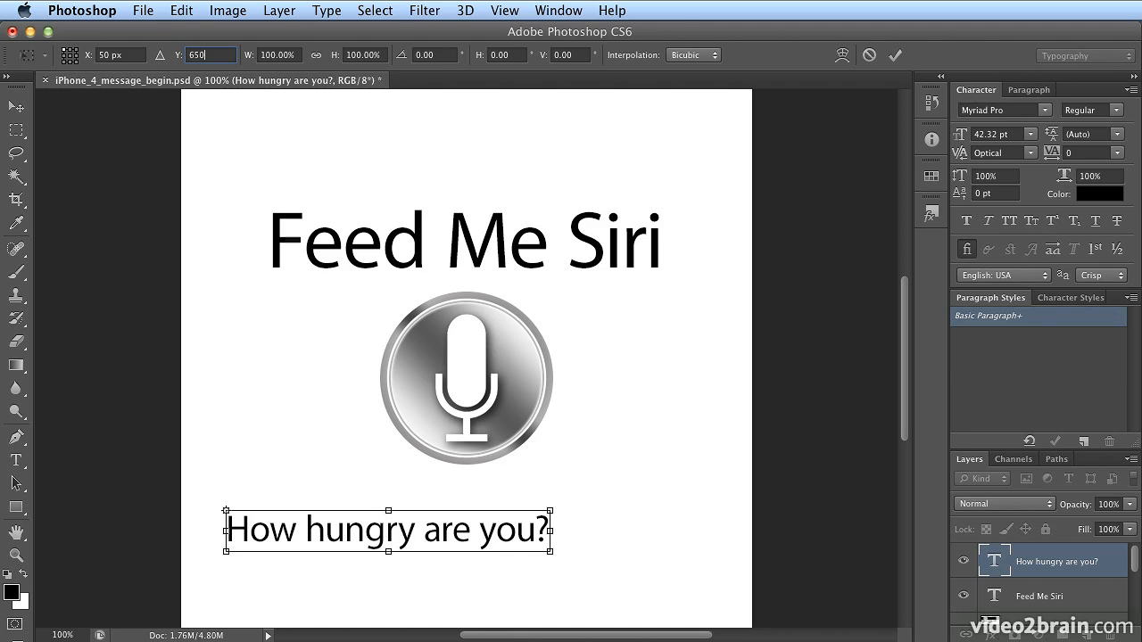
{"action": "key", "text": "Return"}
{"action": "key", "text": "Return"}
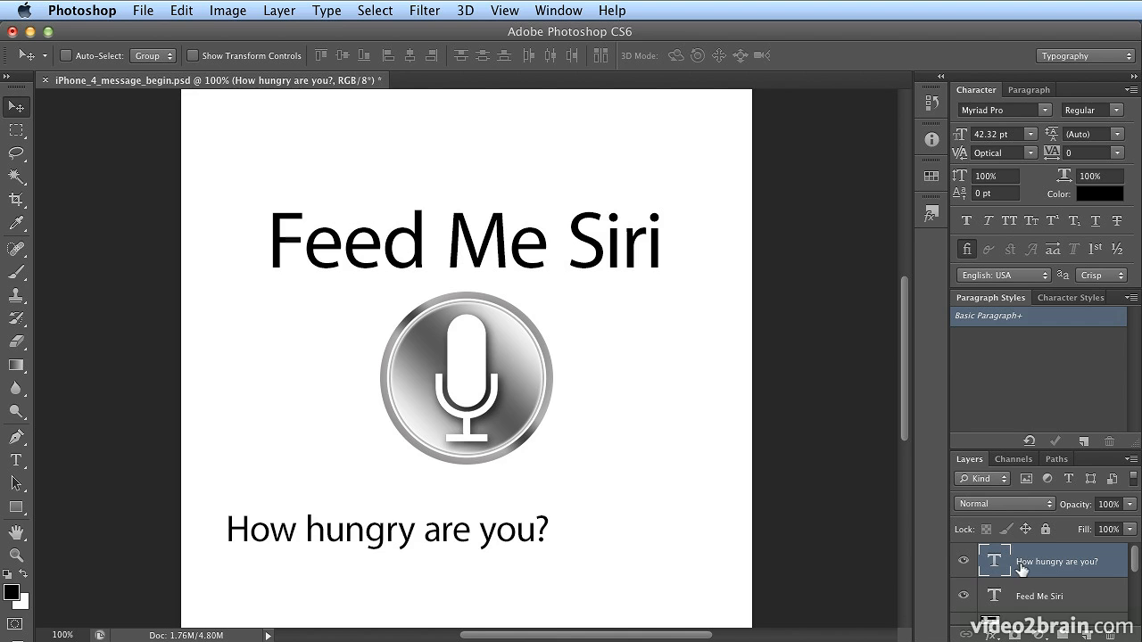
- Duplicate the "How hungry are you?" text layer and hide the original
{"action": "left_click_drag", "start_coordinate": [1037, 562], "coordinate": [1085, 634]}
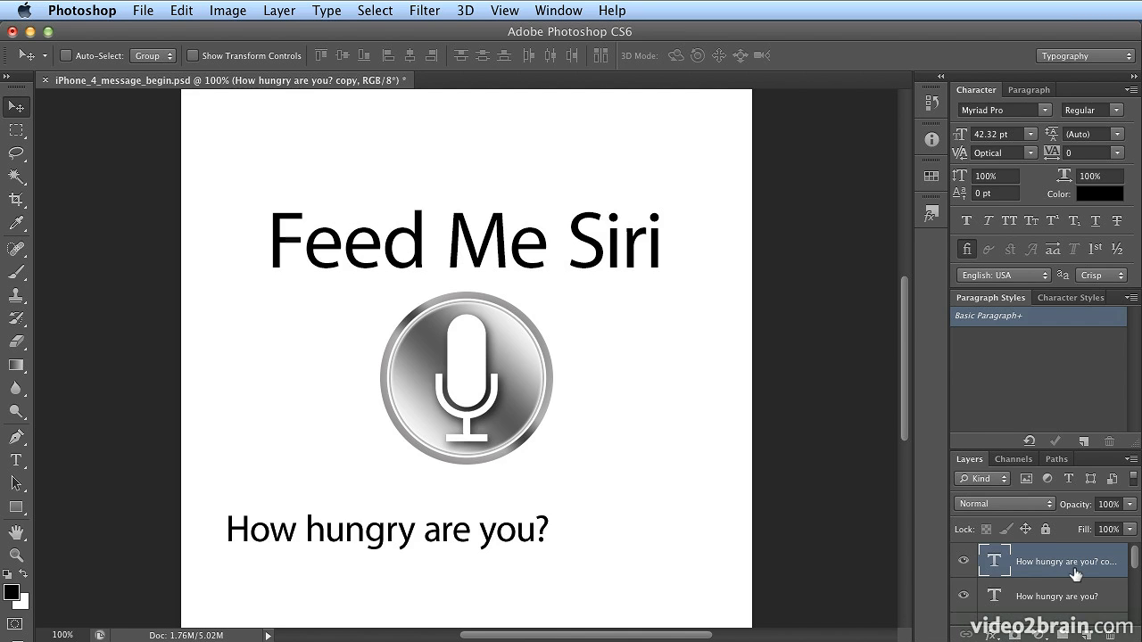
{"action": "left_click", "coordinate": [964, 597]}
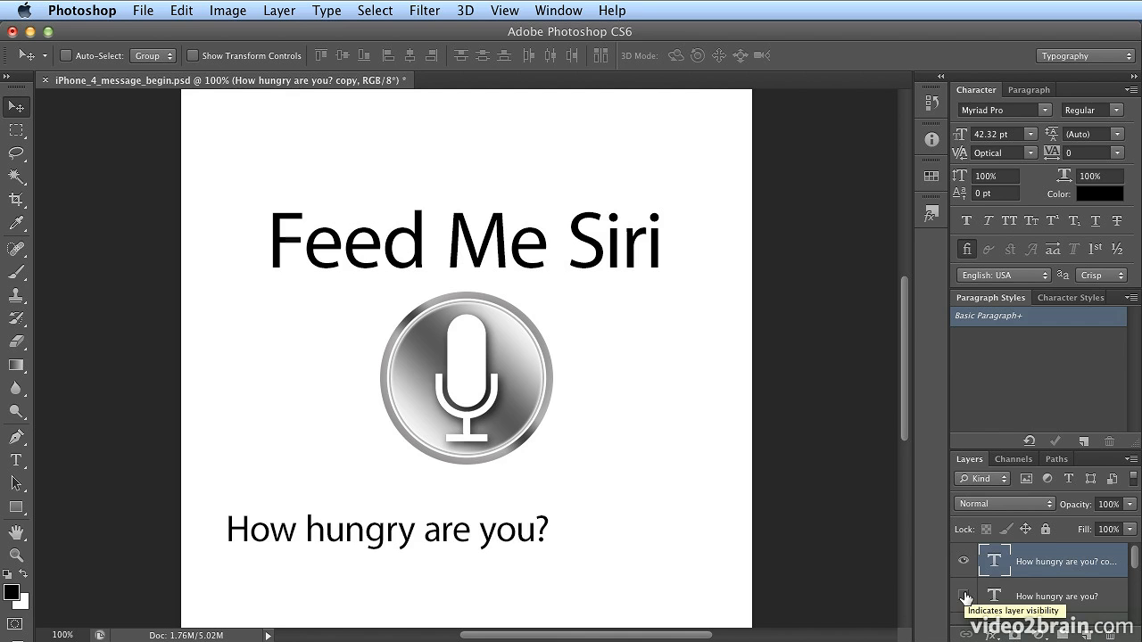
- Replace the duplicated layer's text with "Are you craving comfort food?"
{"action": "left_click", "coordinate": [16, 460]}
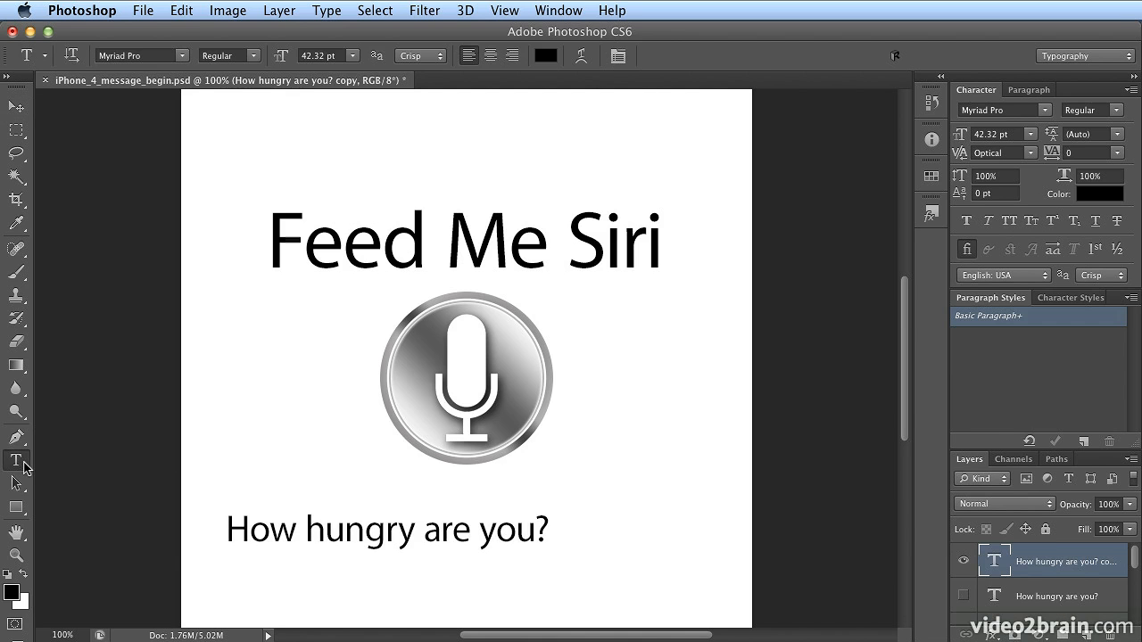
{"action": "left_click", "coordinate": [292, 530]}
{"action": "triple_click", "coordinate": [293, 530]}
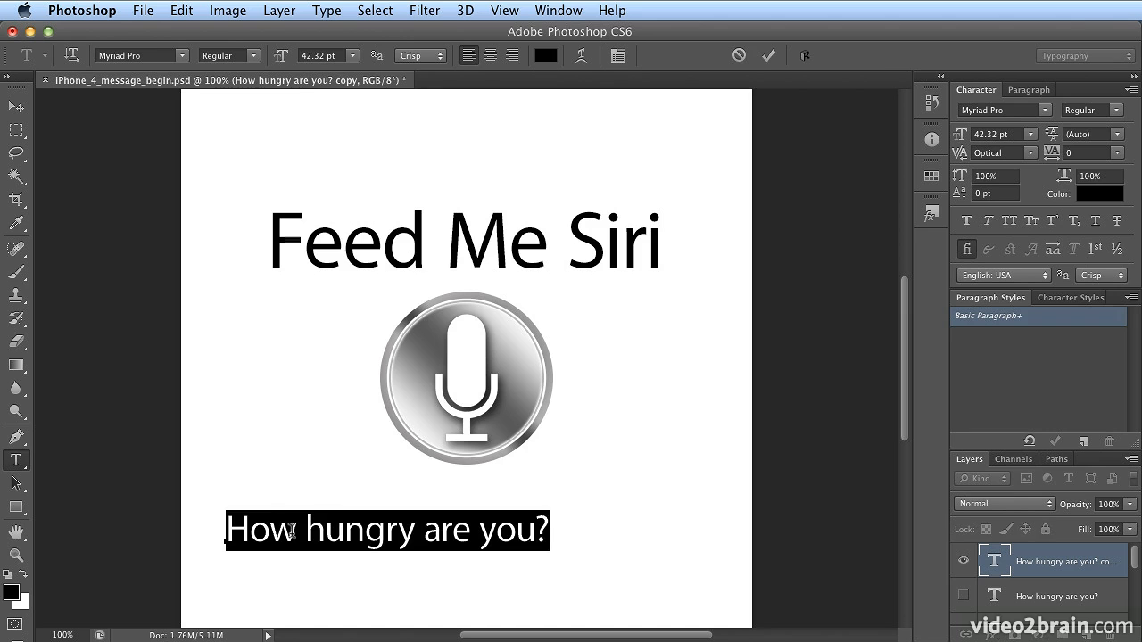
{"action": "type", "text": "A"}
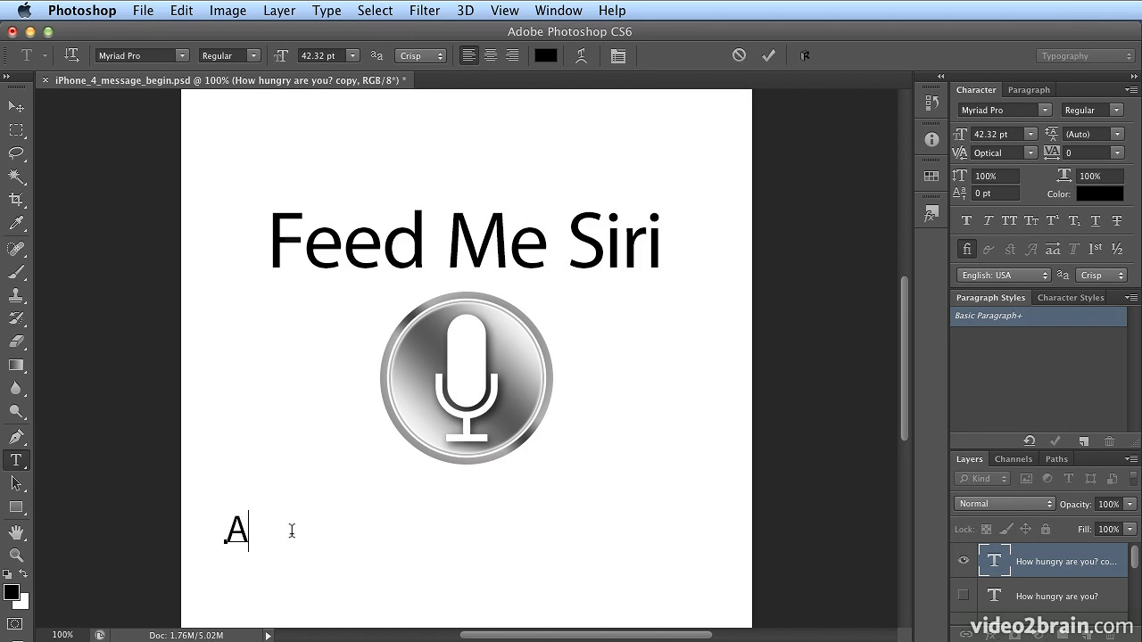
{"action": "type", "text": "re you cravi"}
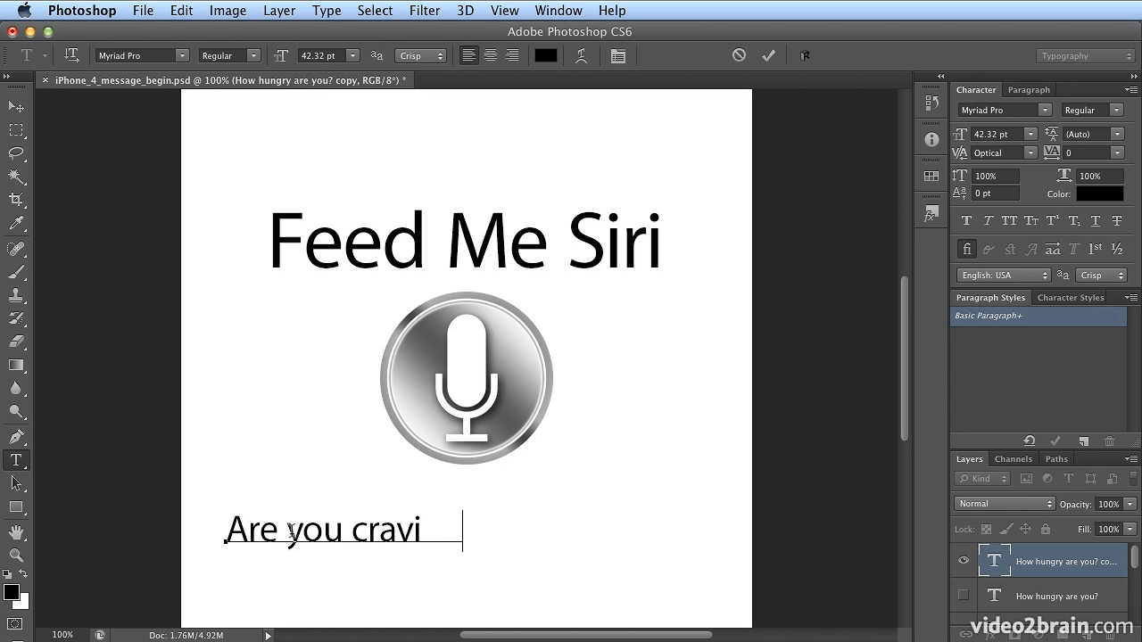
{"action": "type", "text": "ng comfort"}
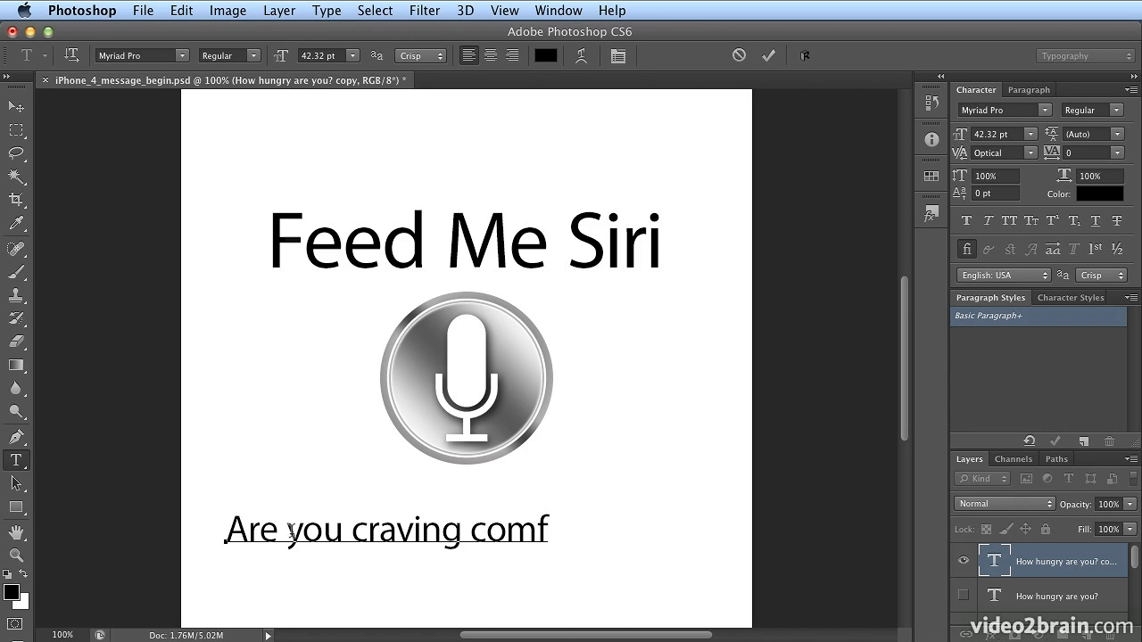
{"action": "type", "text": "food?"}
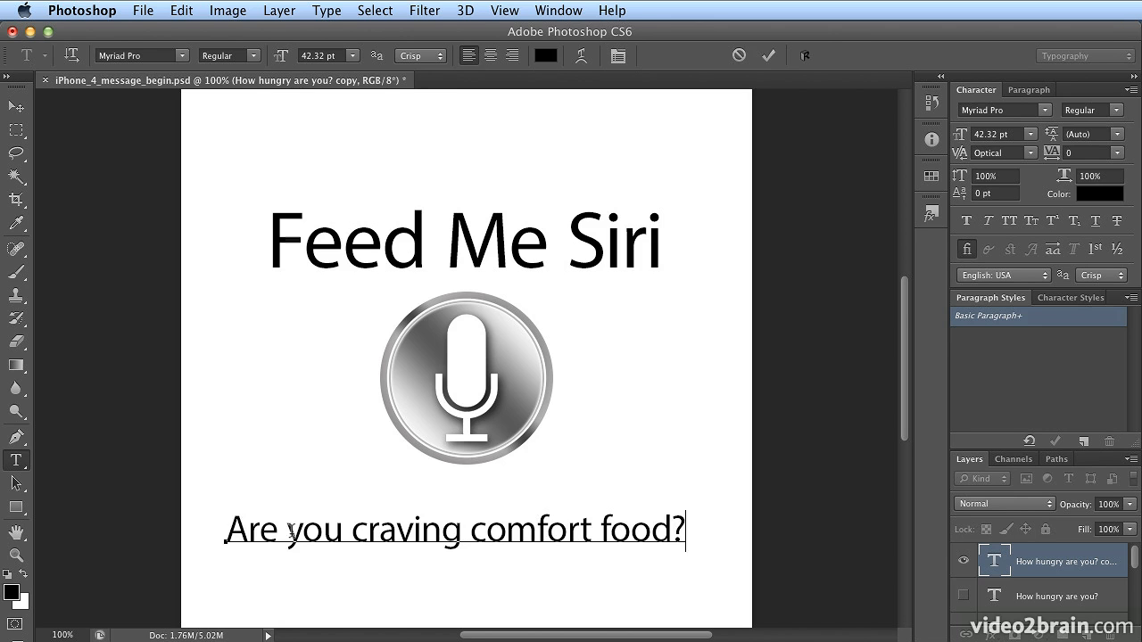
{"action": "left_click", "coordinate": [22, 110]}
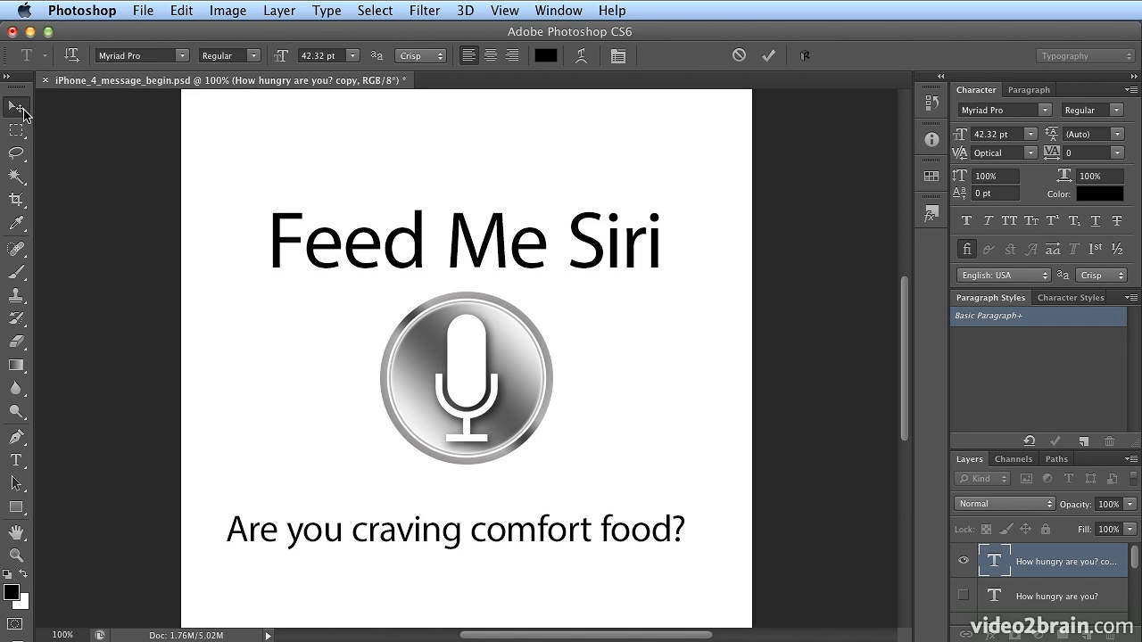
- Check the X and Y position of the new text's upper-left corner with Free Transform
{"action": "left_click", "coordinate": [193, 8]}
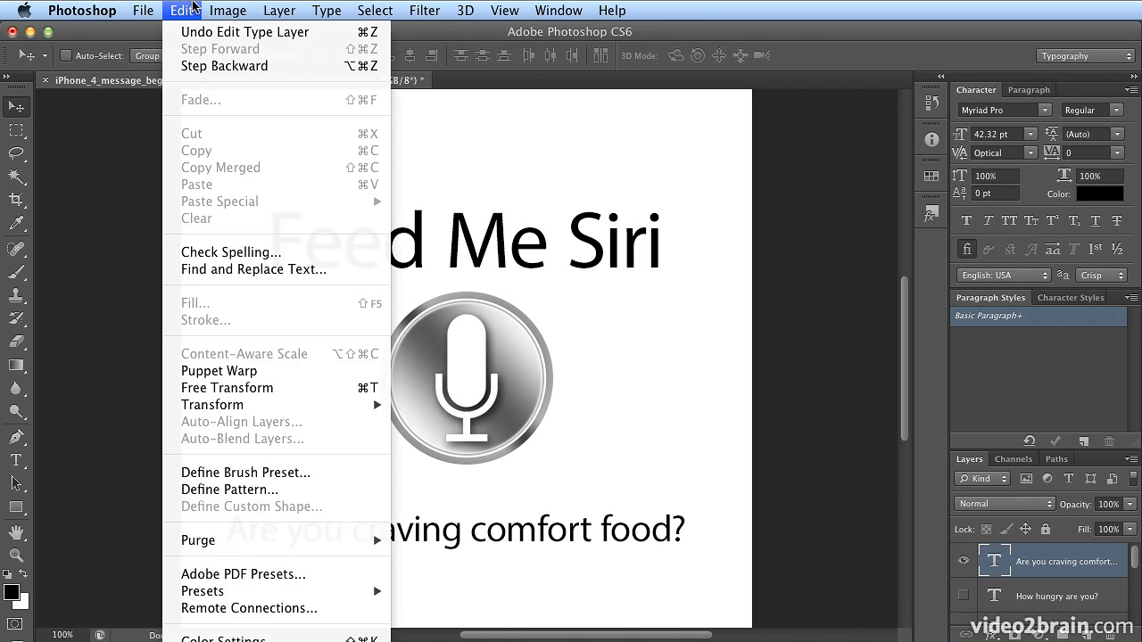
{"action": "left_click", "coordinate": [218, 389]}
{"action": "left_click", "coordinate": [64, 50]}
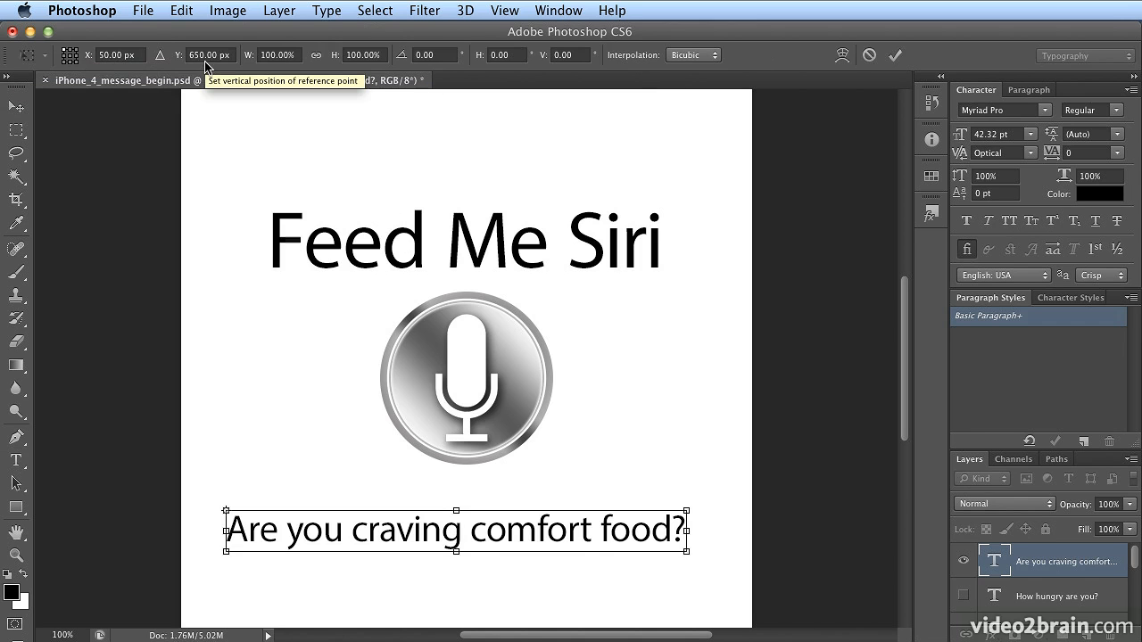
{"action": "key", "text": "Return"}
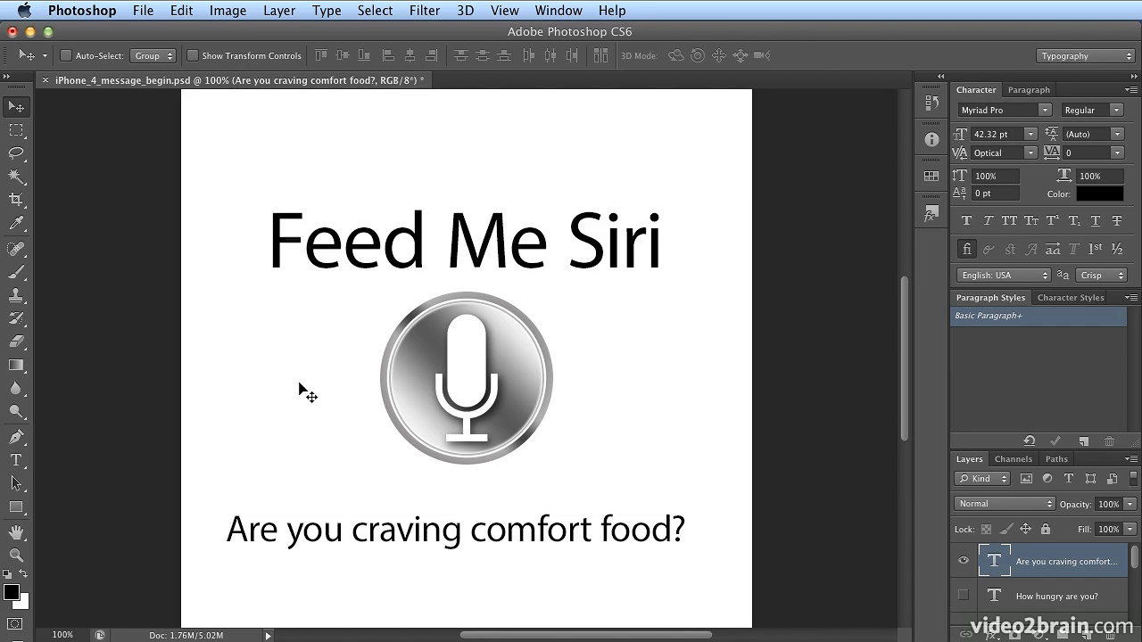
- Run a spell check on the "Are you craving comfort food?" text and choose English: USA as its language
{"action": "left_click", "coordinate": [16, 461]}
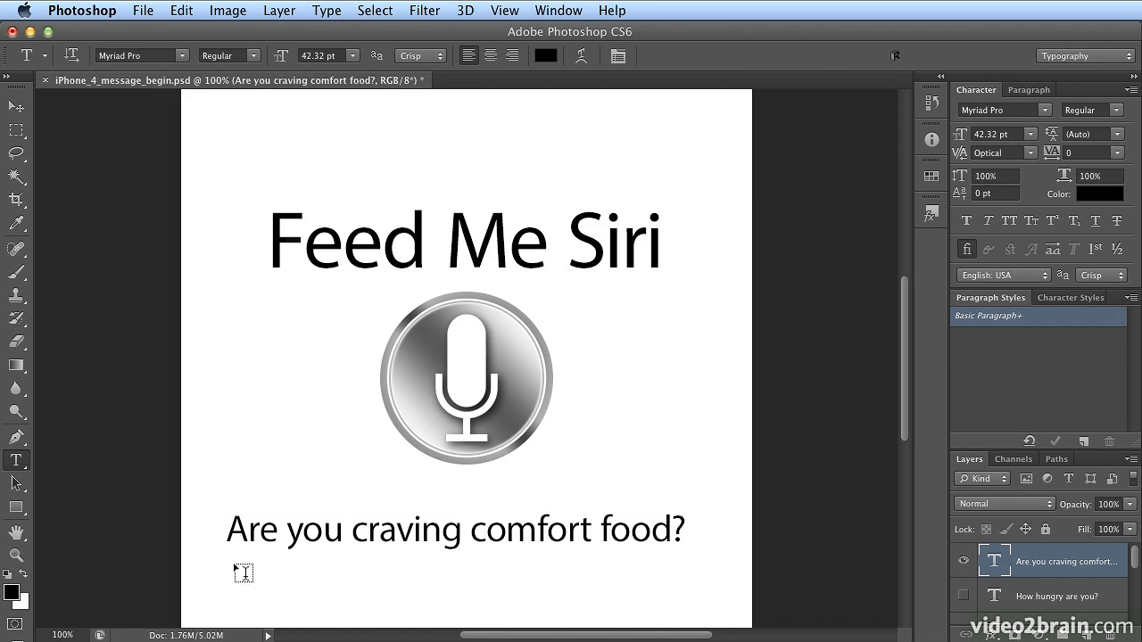
{"action": "left_click", "coordinate": [289, 527]}
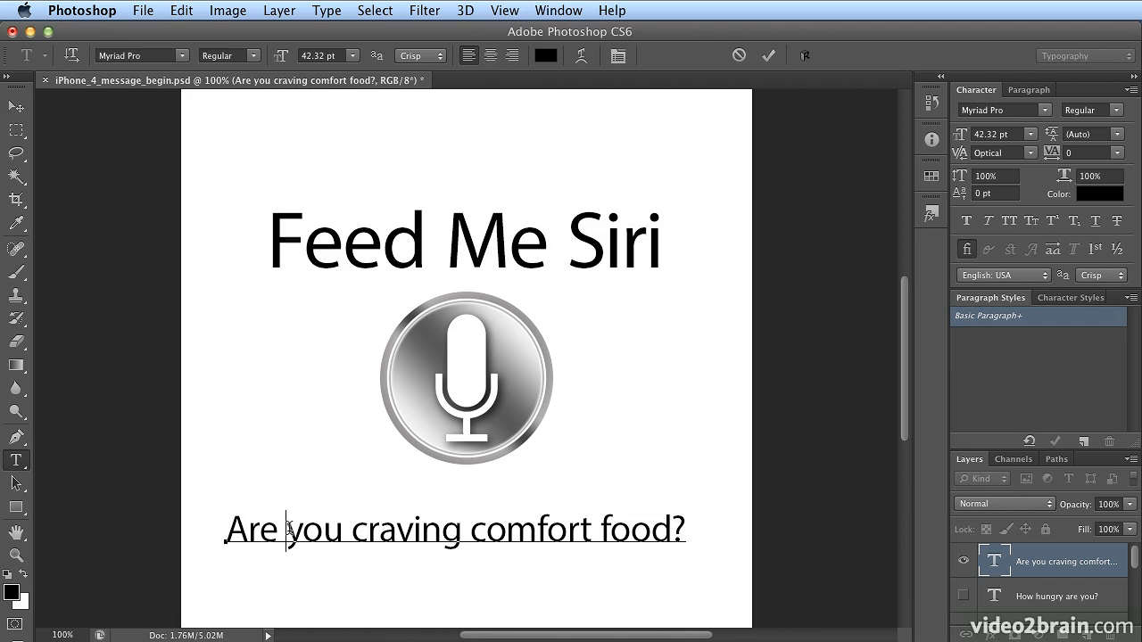
{"action": "left_click", "coordinate": [181, 9]}
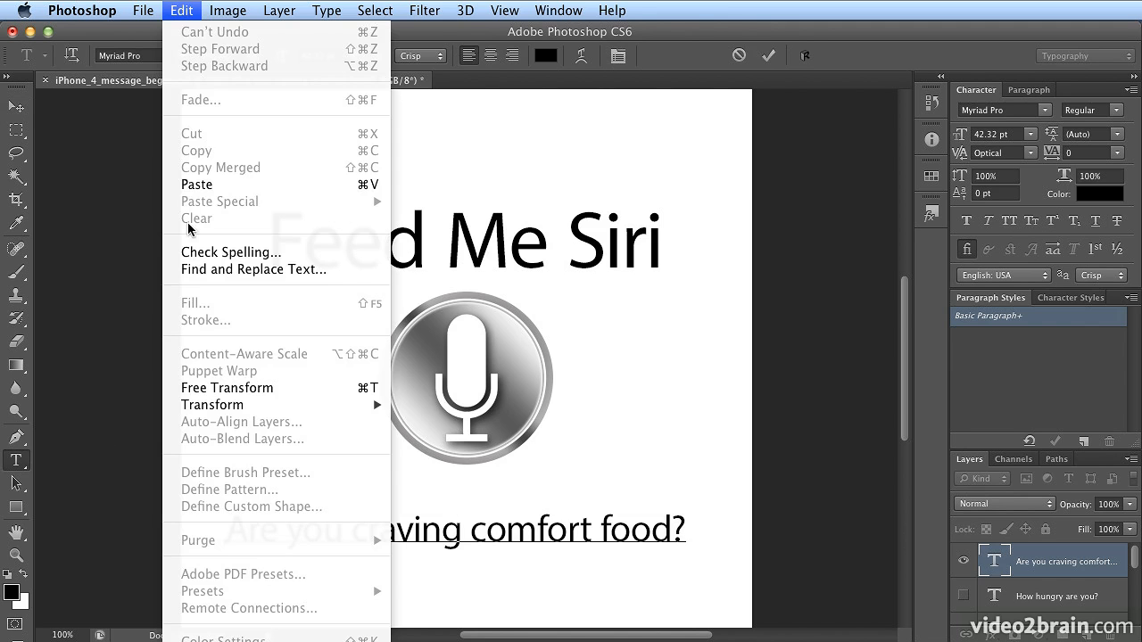
{"action": "left_click", "coordinate": [191, 257]}
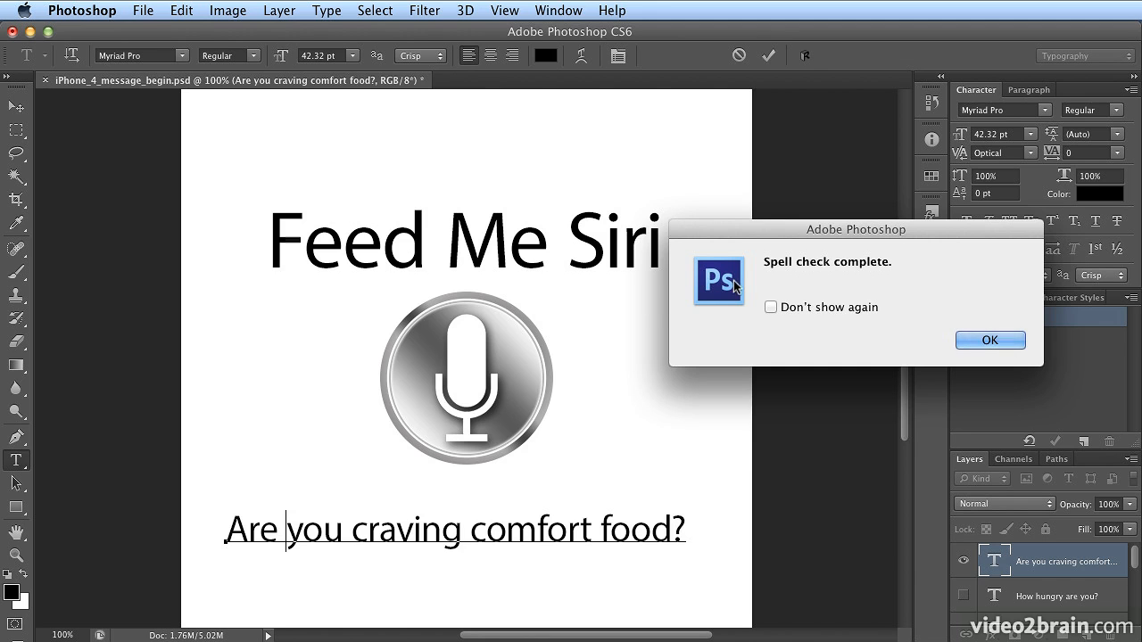
{"action": "left_click", "coordinate": [1007, 342]}
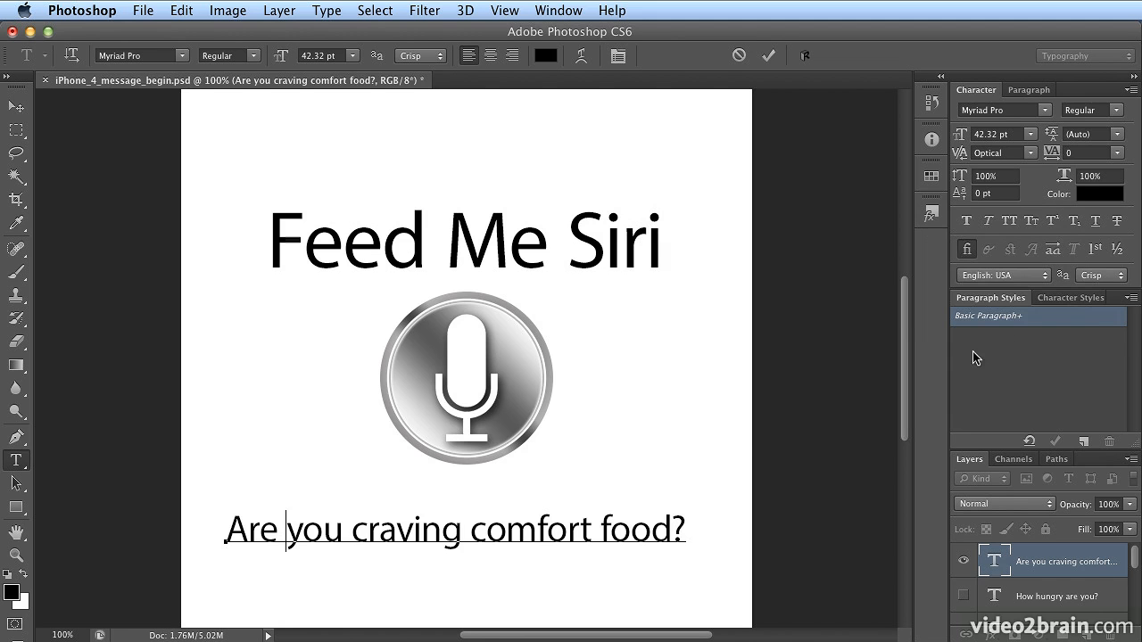
{"action": "left_click", "coordinate": [1013, 284]}
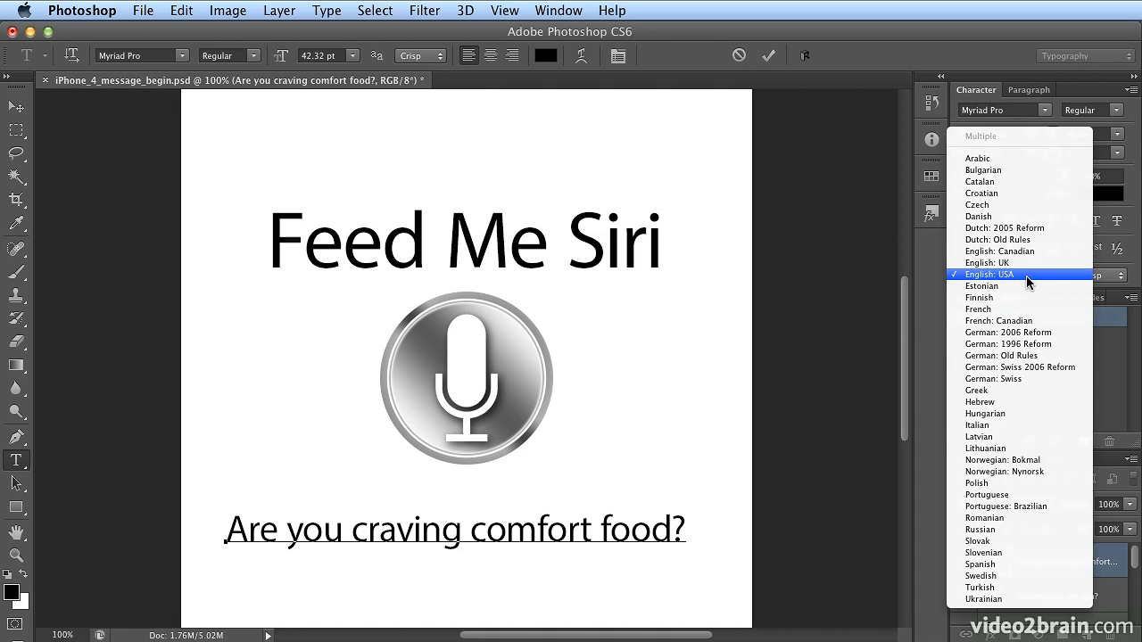
{"action": "left_click", "coordinate": [1029, 281]}
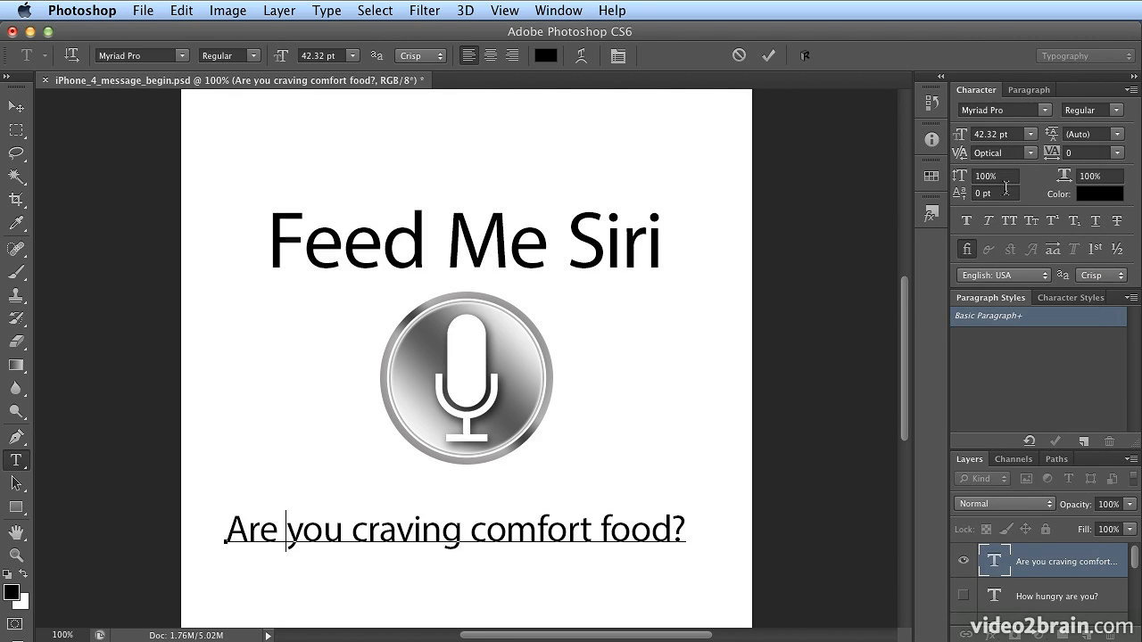